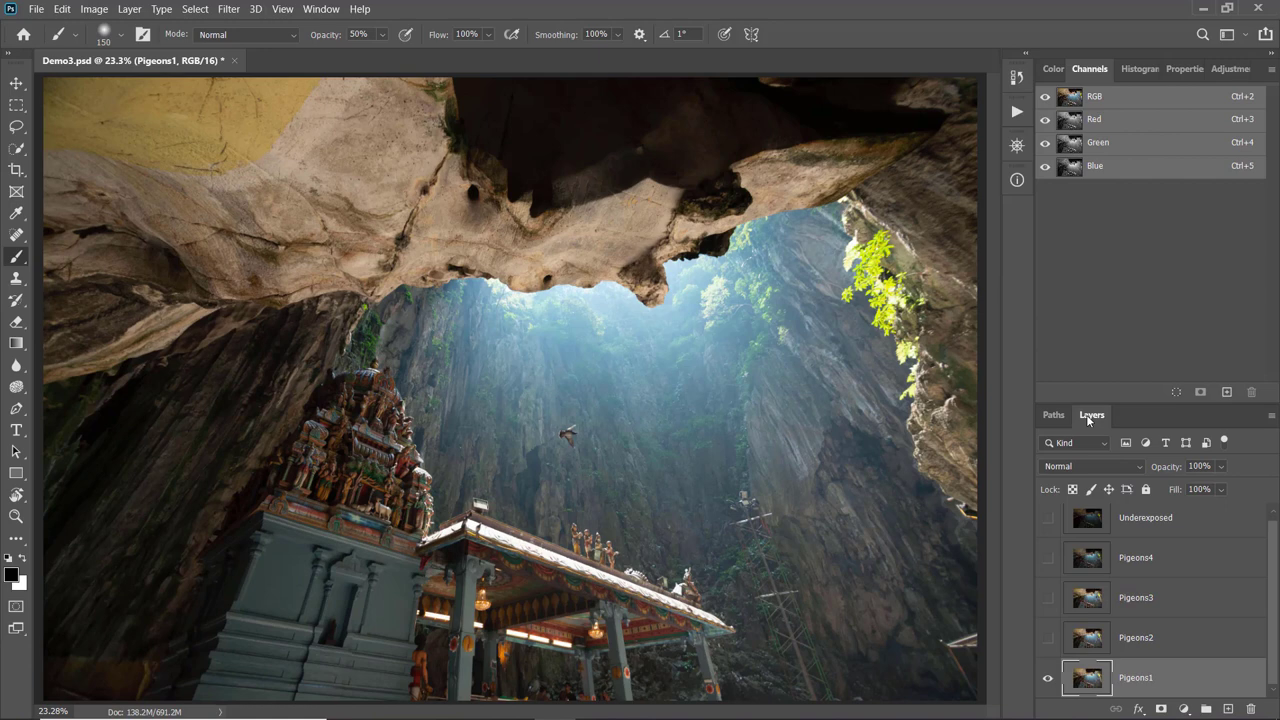
# Preview the Pigeons2, Pigeons3 and Pigeons4 layers by turning each one on in order, toggle Pigeons4 to compare it, and leave Pigeons4 hidden
pyautogui.click(1048, 637)
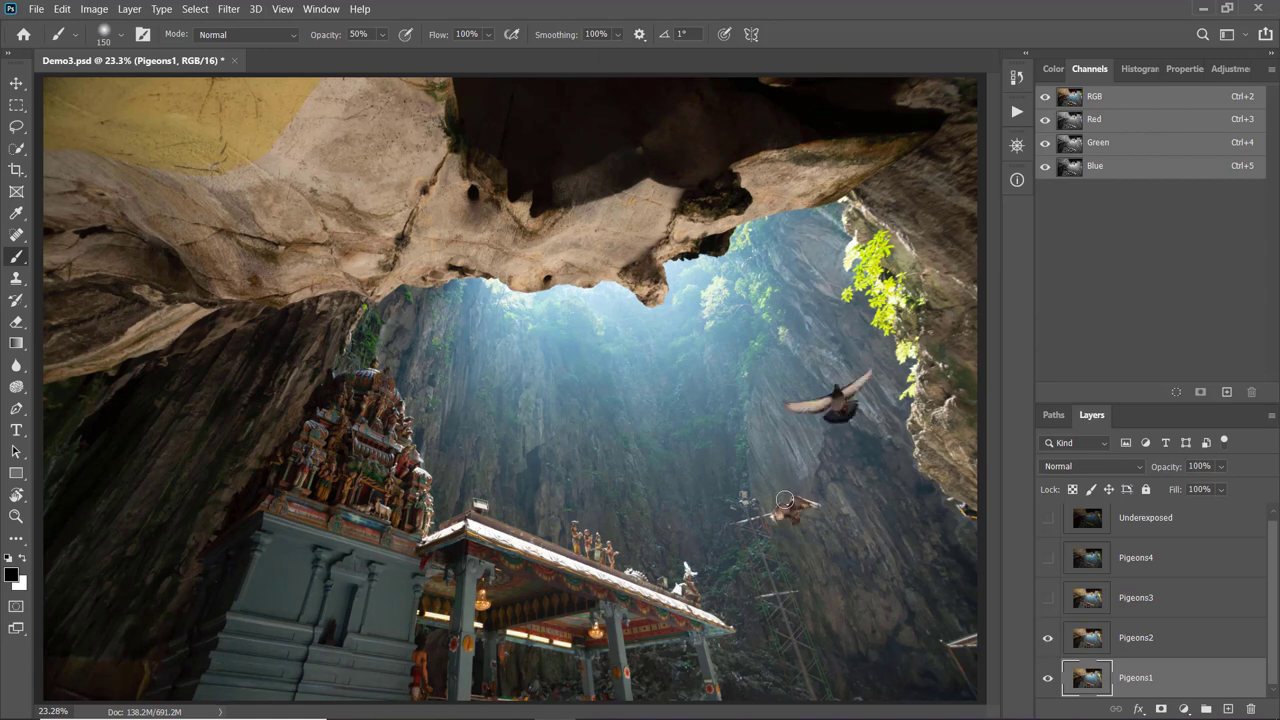
pyautogui.click(1132, 606)
pyautogui.click(1048, 598)
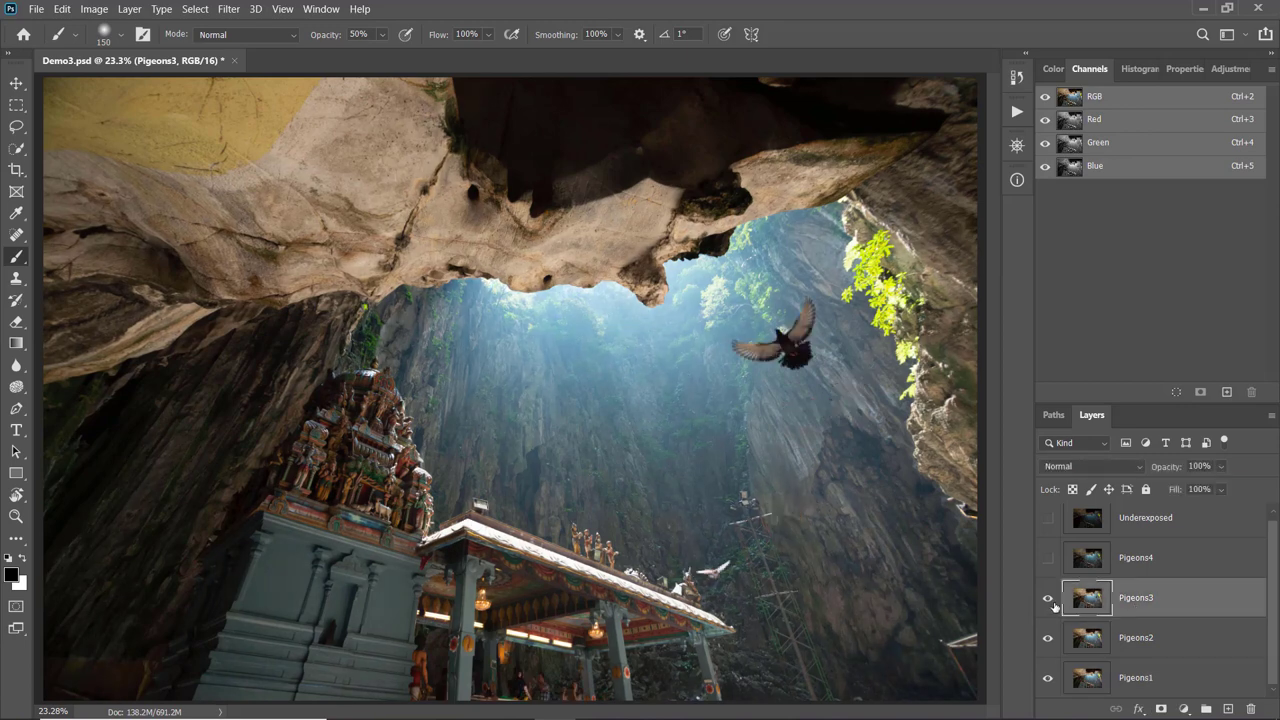
pyautogui.click(1124, 556)
pyautogui.click(1048, 558)
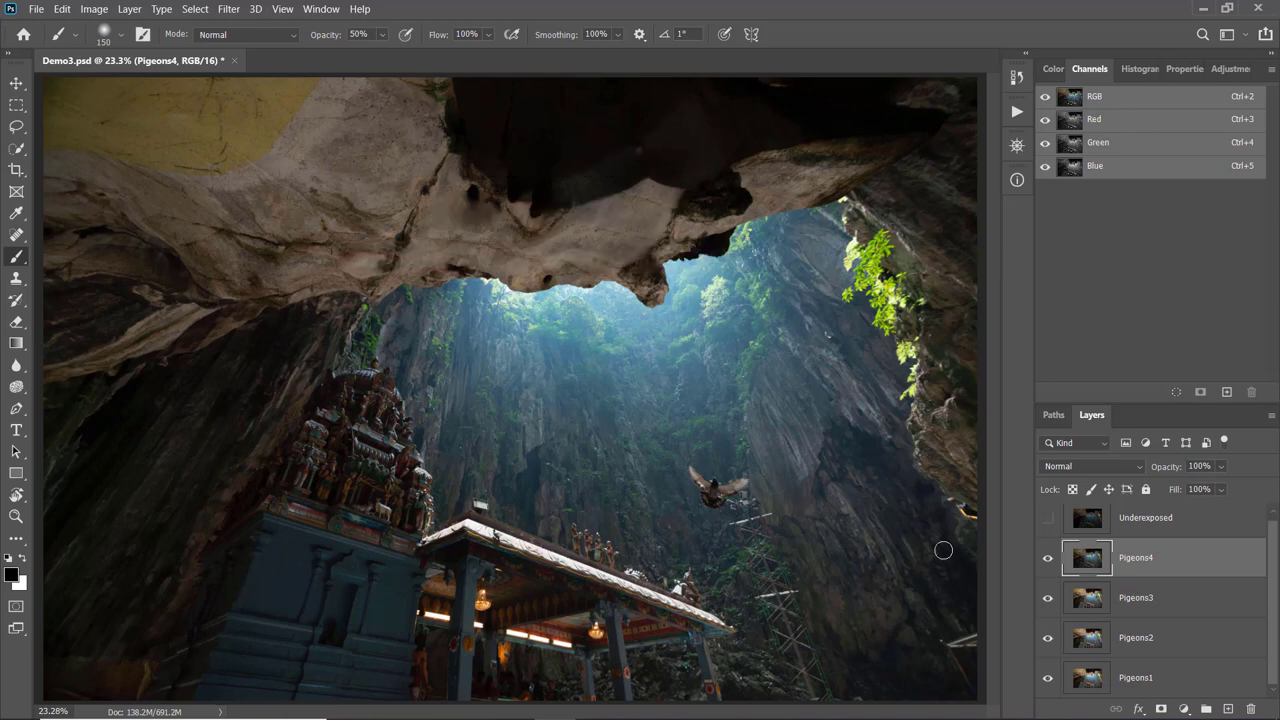
pyautogui.click(1047, 565)
pyautogui.click(1046, 566)
pyautogui.scroll(1, 1046, 568)
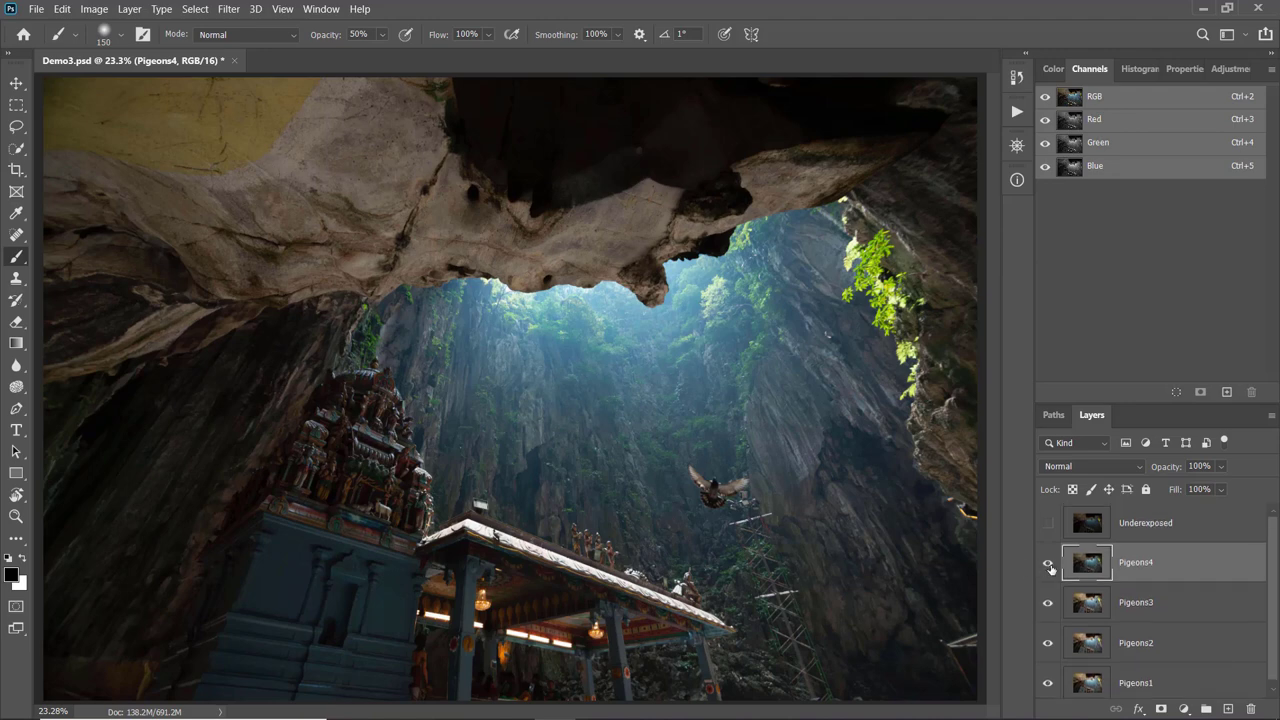
pyautogui.click(1047, 562)
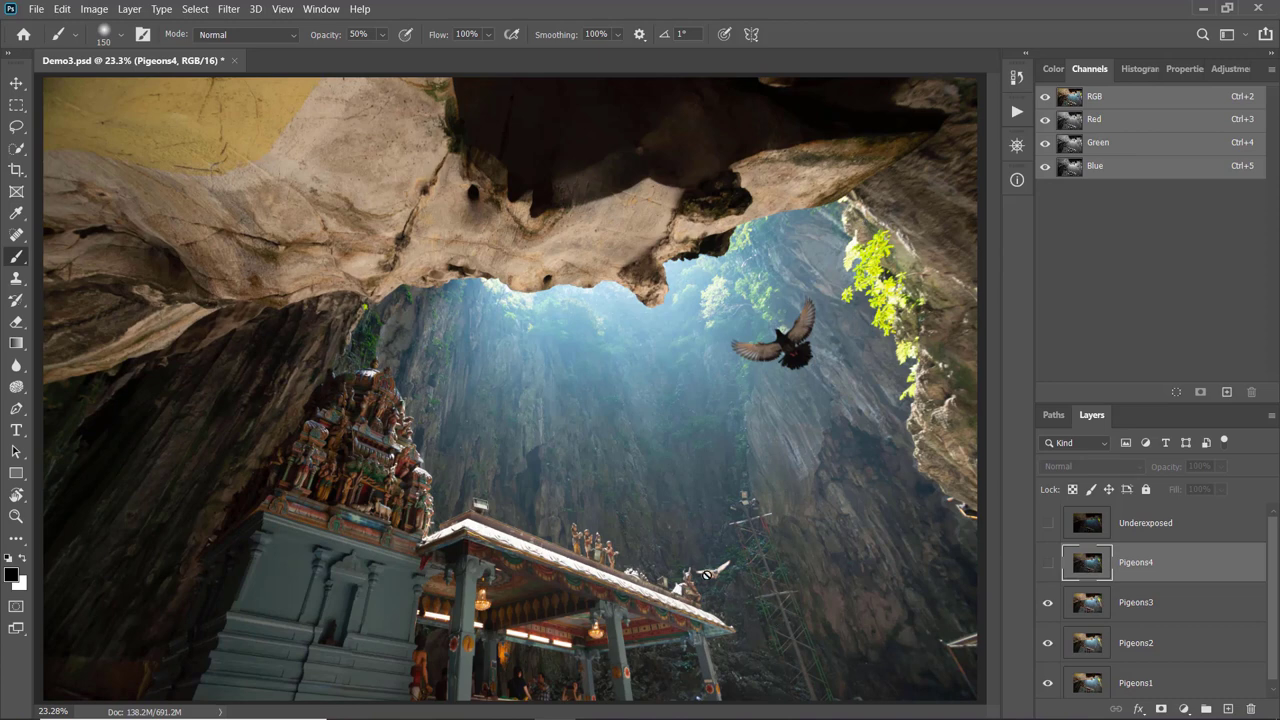
# Show the Underexposed layer and move it directly above the Pigeons1 layer
pyautogui.click(1107, 528)
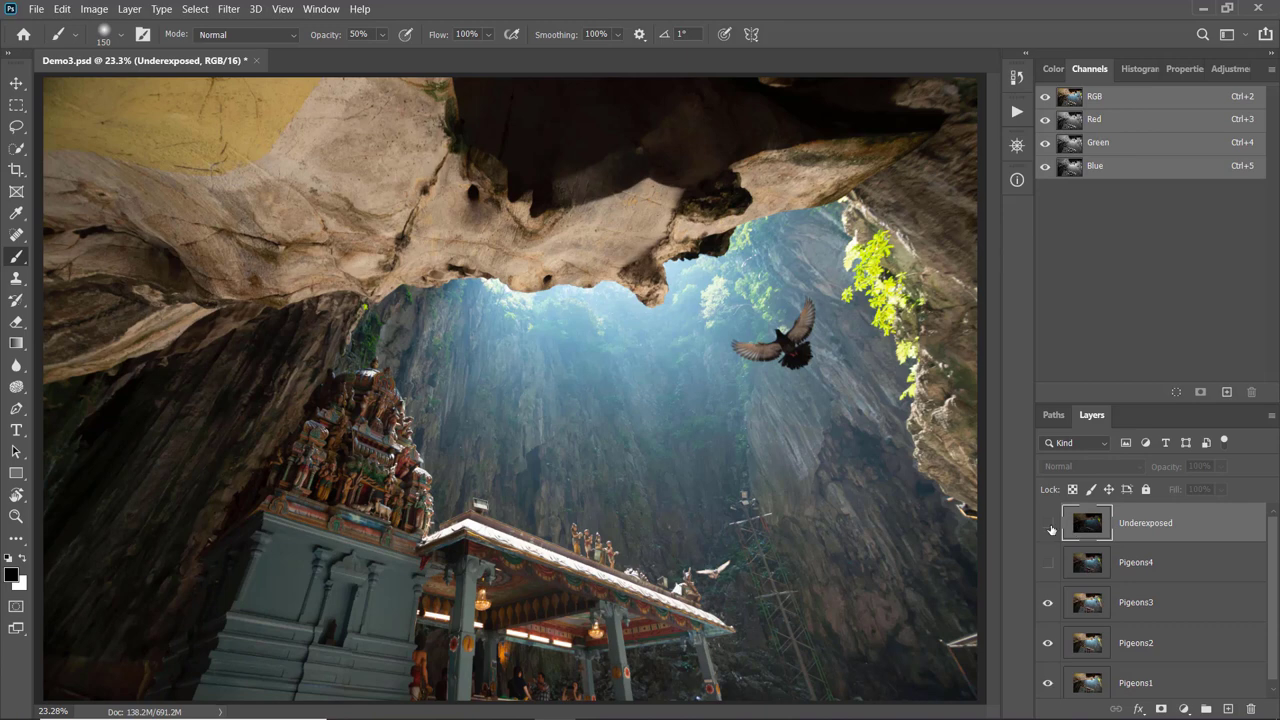
pyautogui.click(1047, 523)
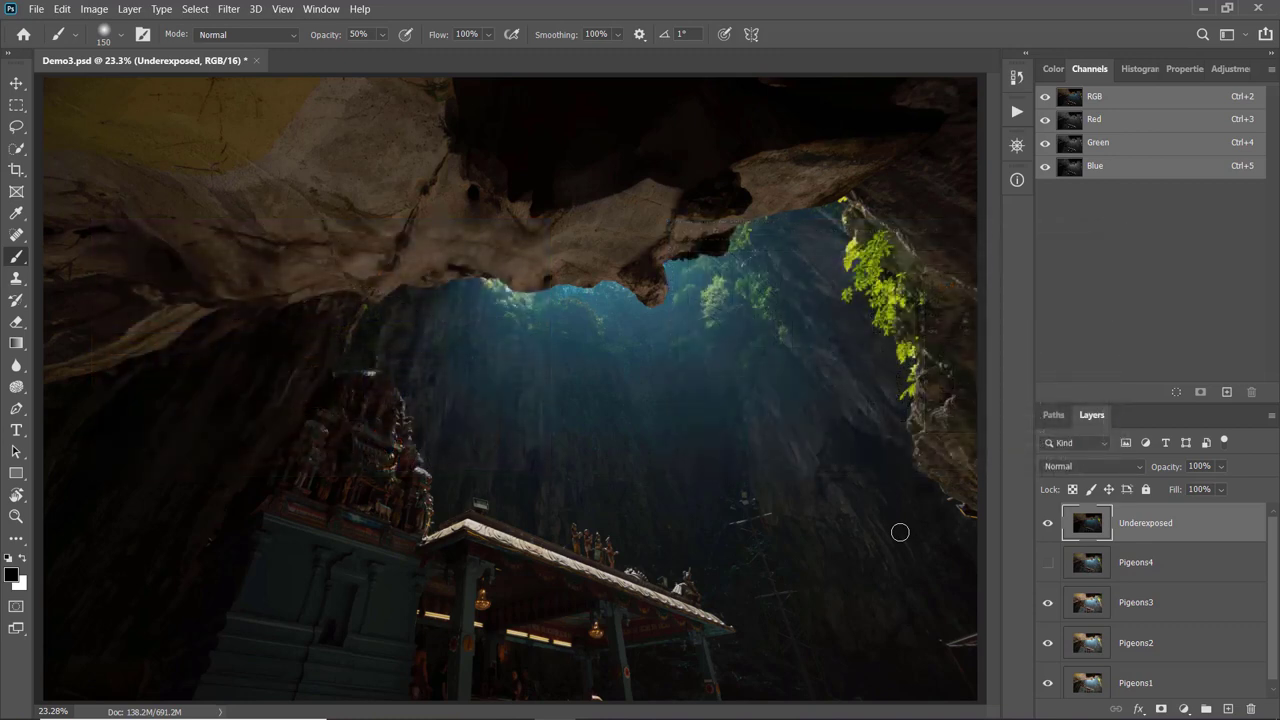
pyautogui.scroll(-1, 1170, 560)
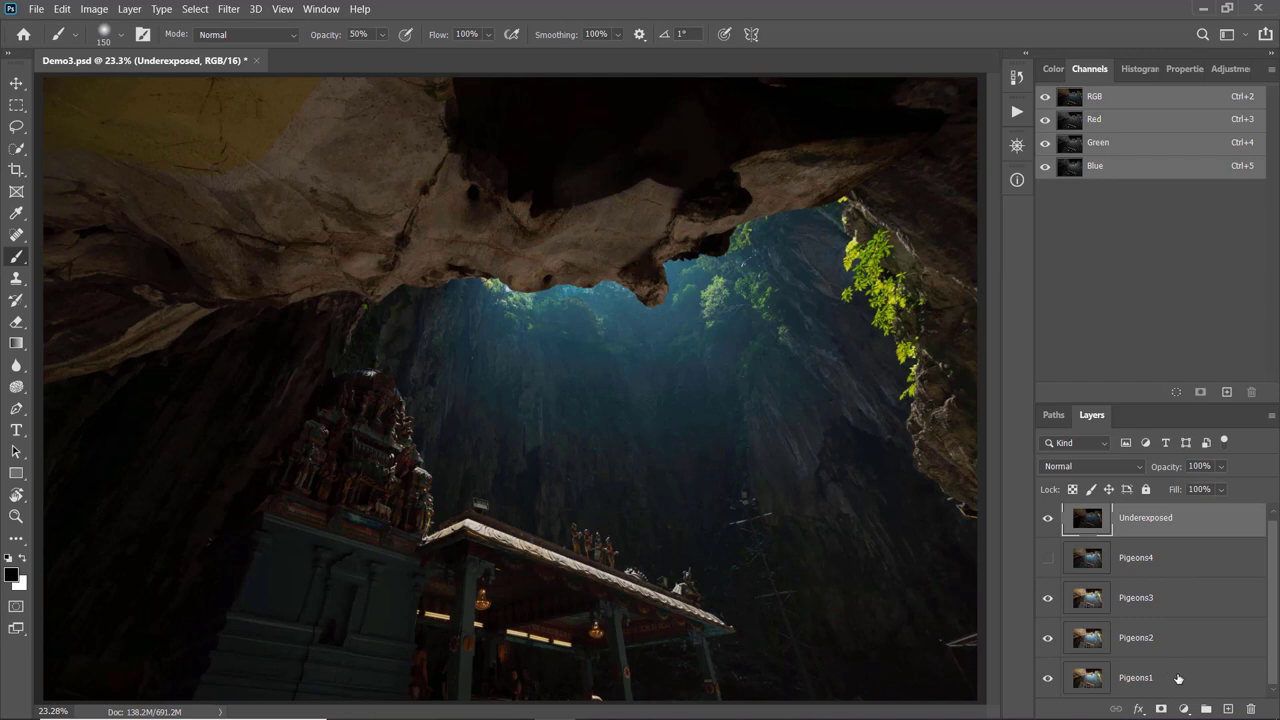
pyautogui.moveTo(1167, 528); pyautogui.dragTo(1162, 652)
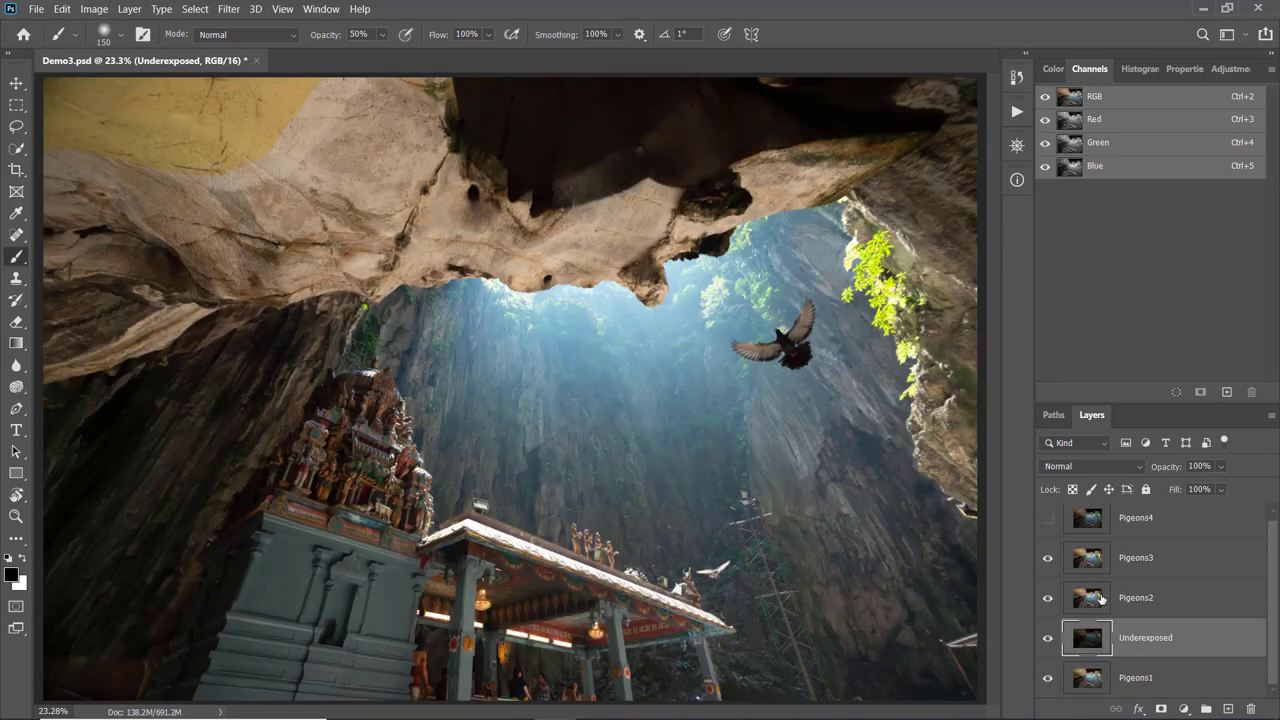
# Hide the Pigeons2, Pigeons3 and Underexposed layers, leaving only Pigeons1 visible
pyautogui.click(1048, 598)
pyautogui.click(1048, 558)
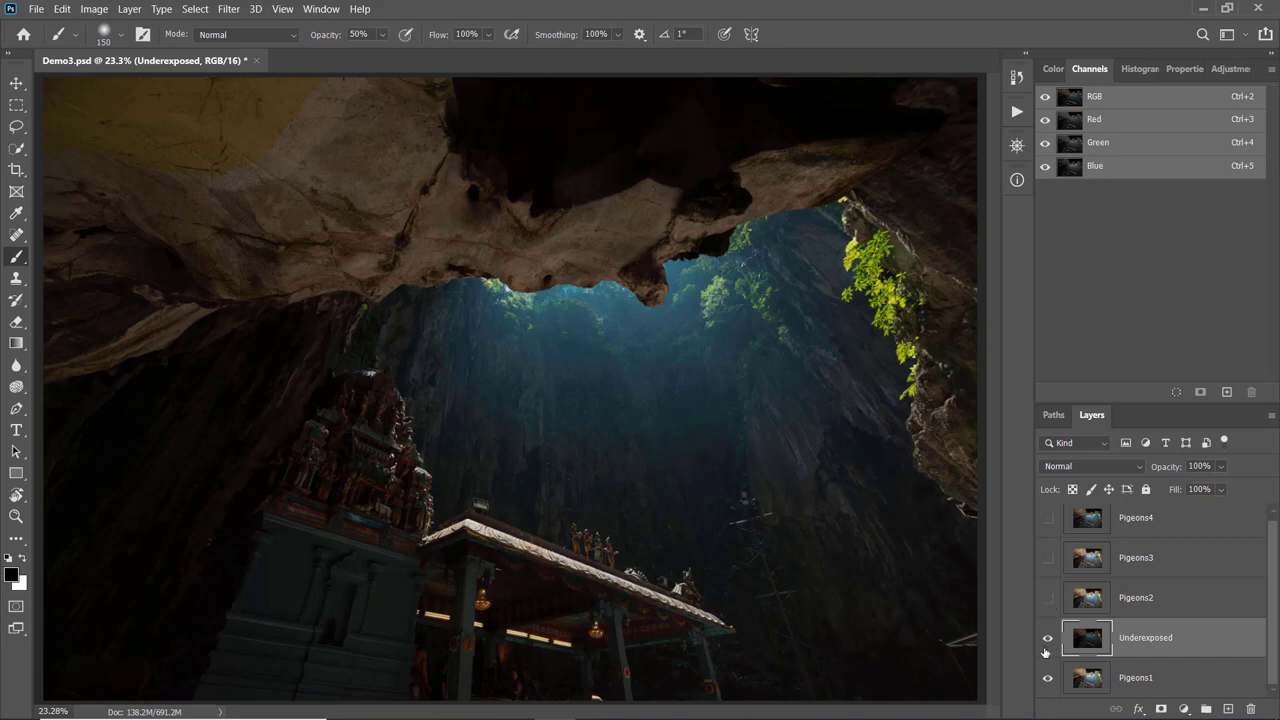
pyautogui.click(1048, 638)
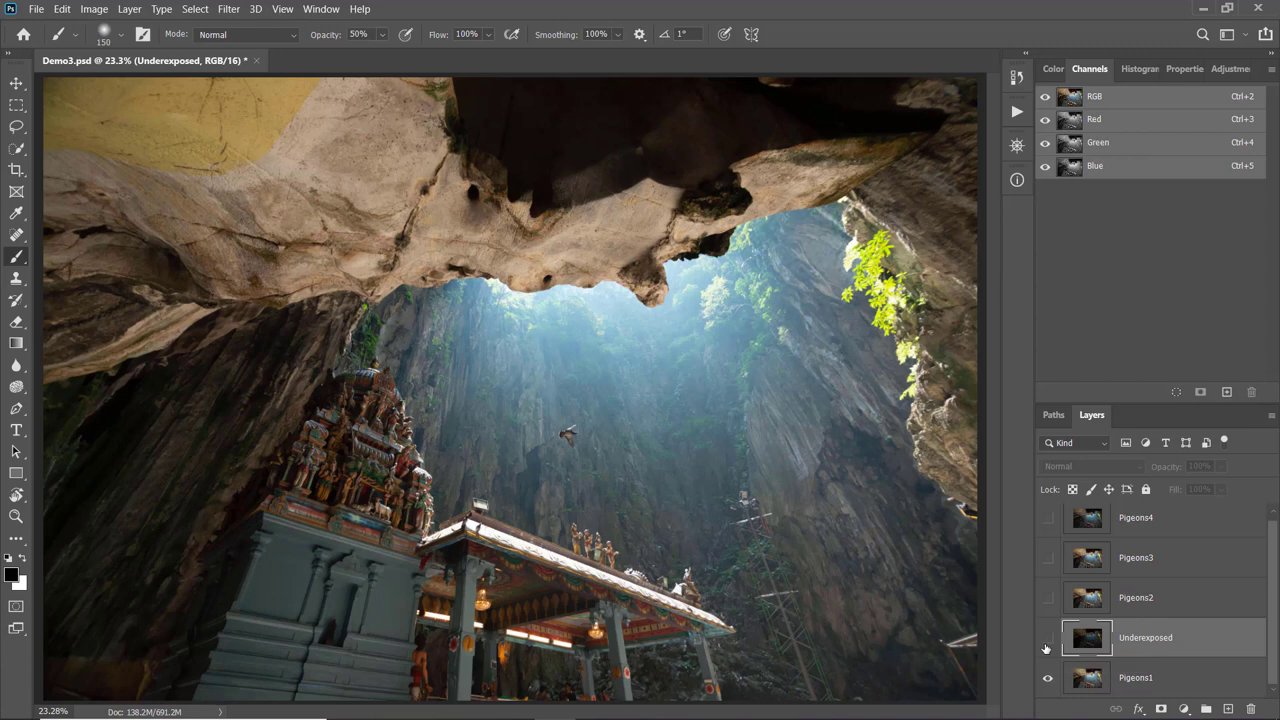
# Run the LM_Lights_All action from the GreyChow LM Action Pack to generate the light luminosity mask channels
pyautogui.click(1012, 115)
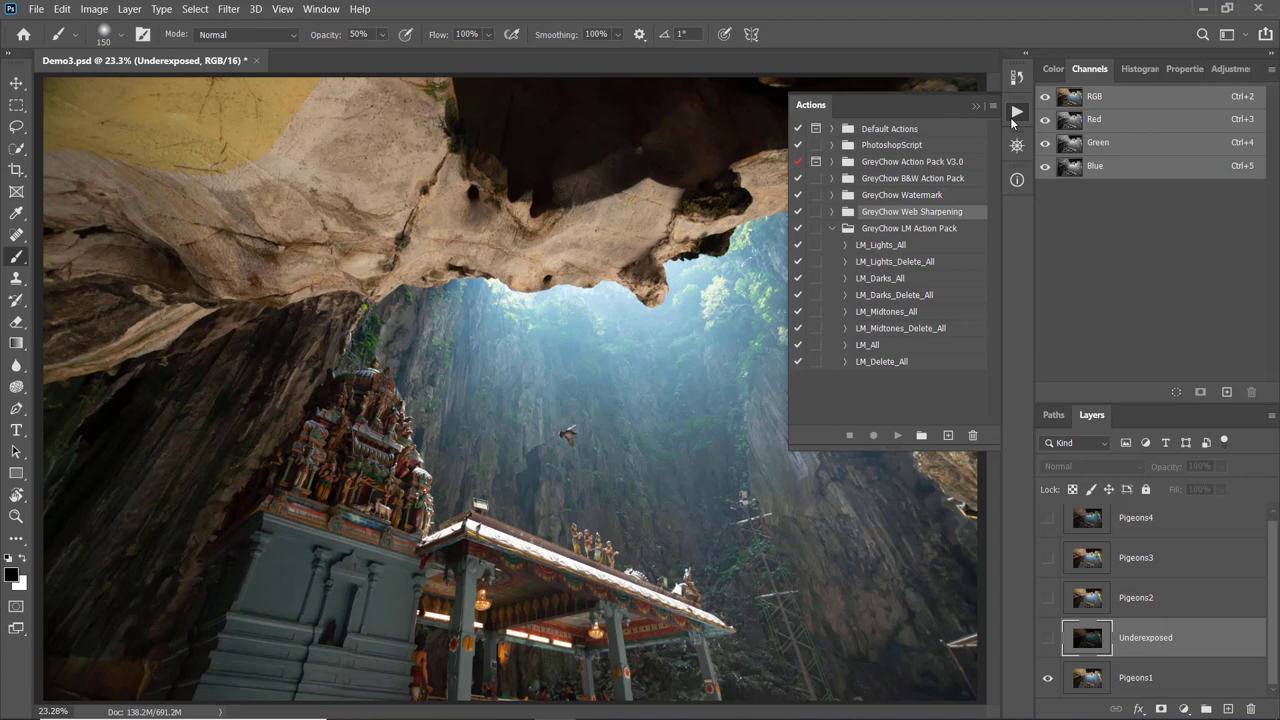
pyautogui.click(902, 252)
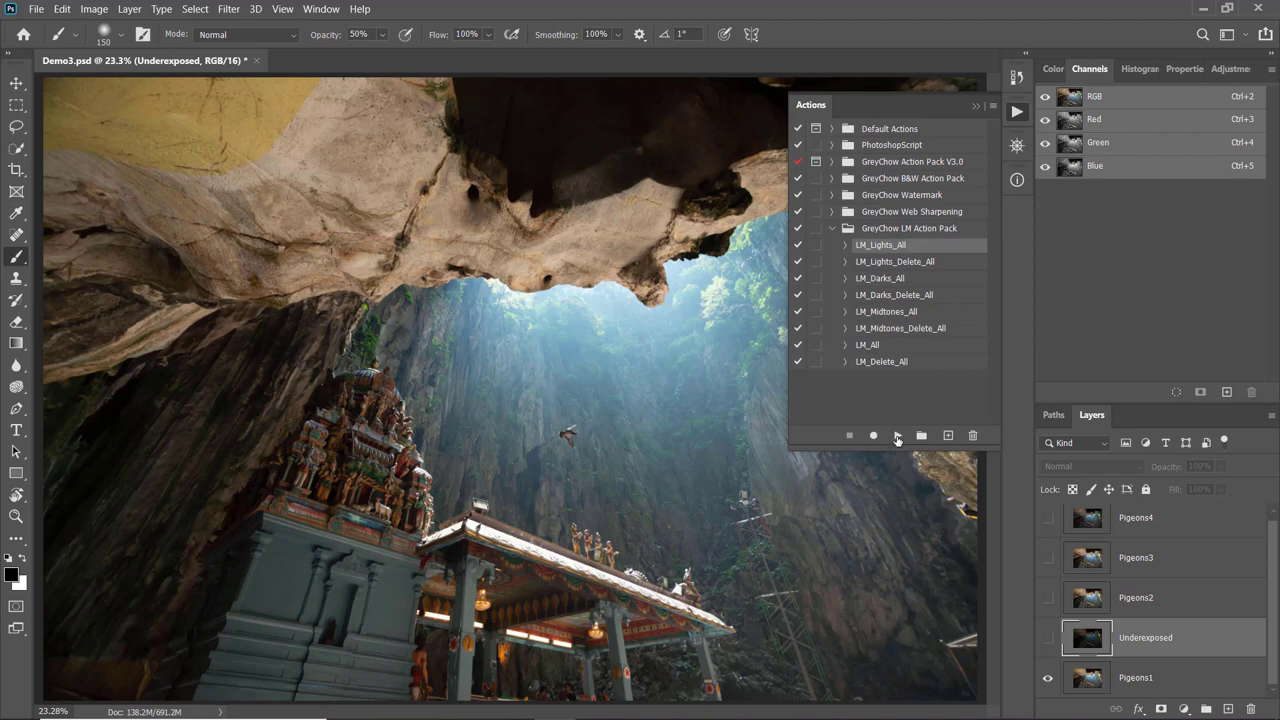
pyautogui.click(898, 437)
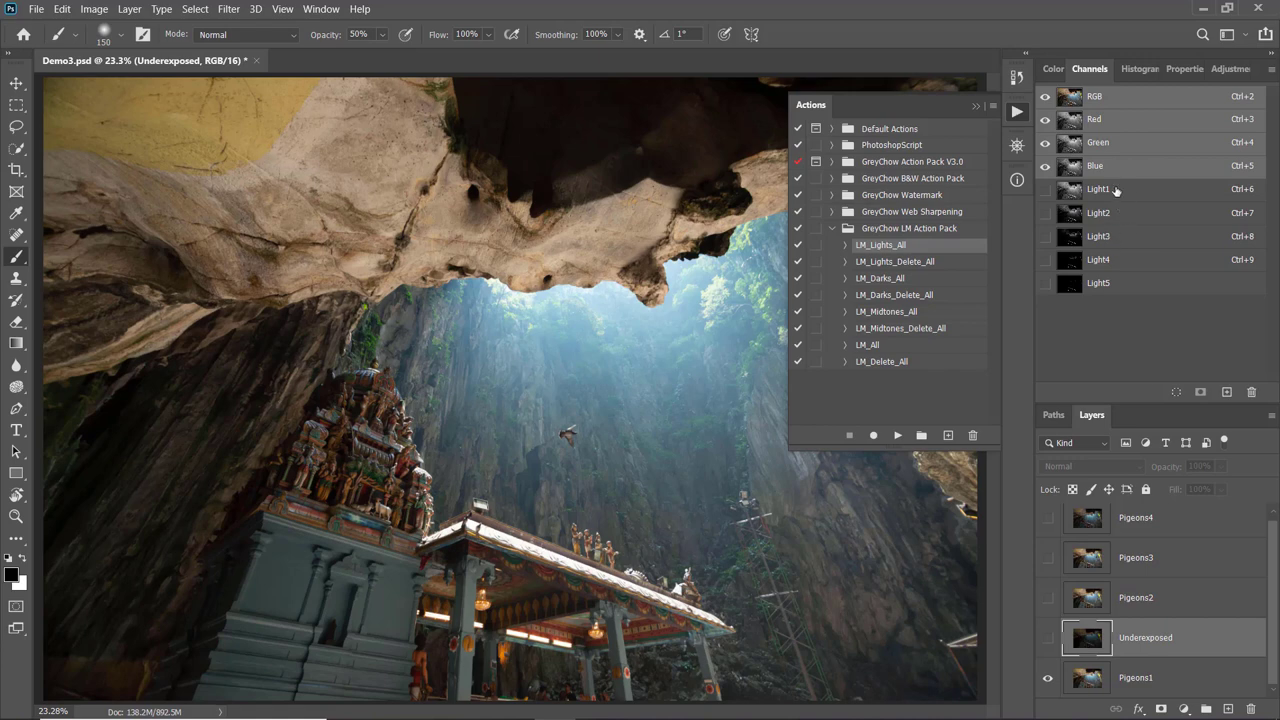
pyautogui.click(1016, 113)
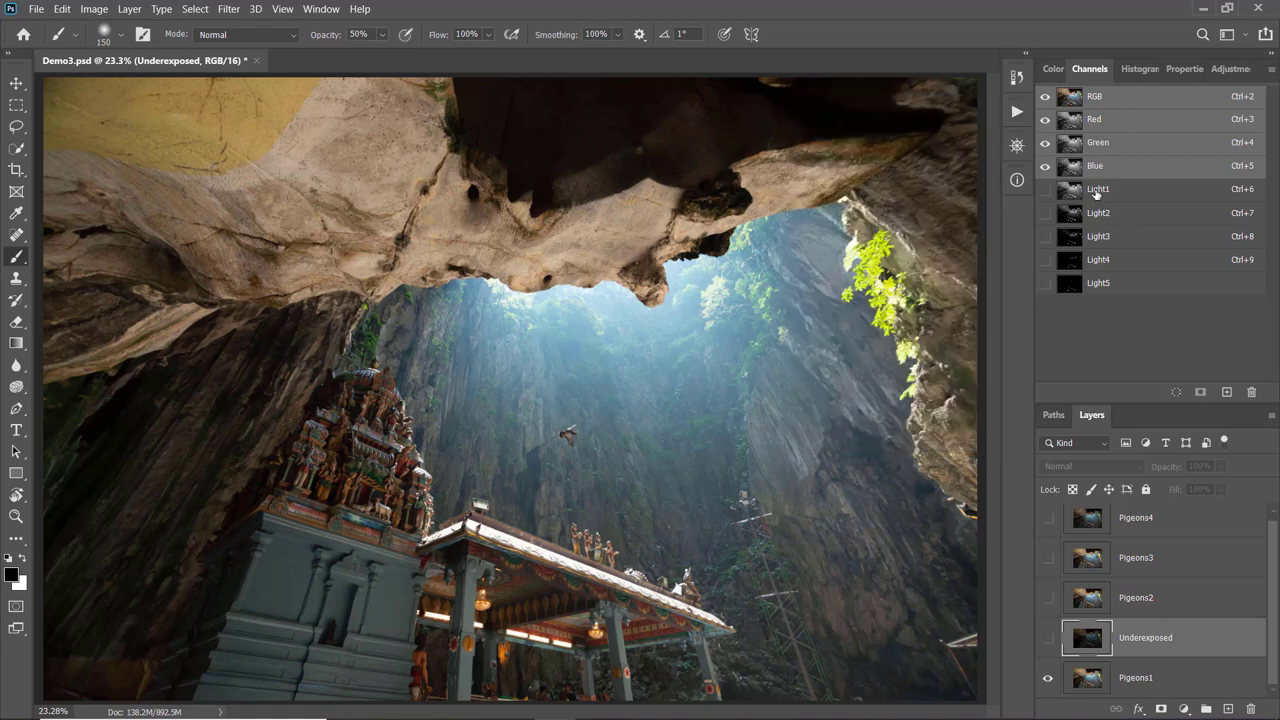
# Examine the Light1 to Light5 channels one by one to compare which highlights each mask isolates
pyautogui.click(1099, 192)
pyautogui.click(1108, 214)
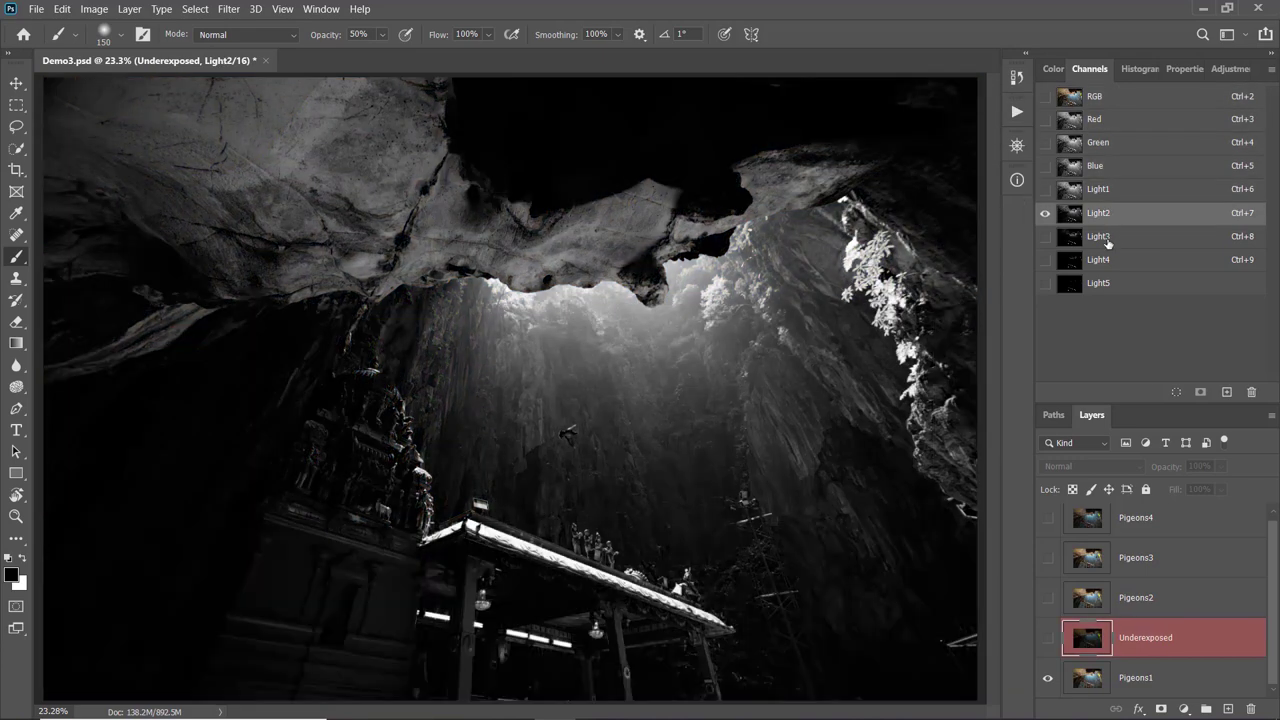
pyautogui.click(1107, 238)
pyautogui.click(1108, 261)
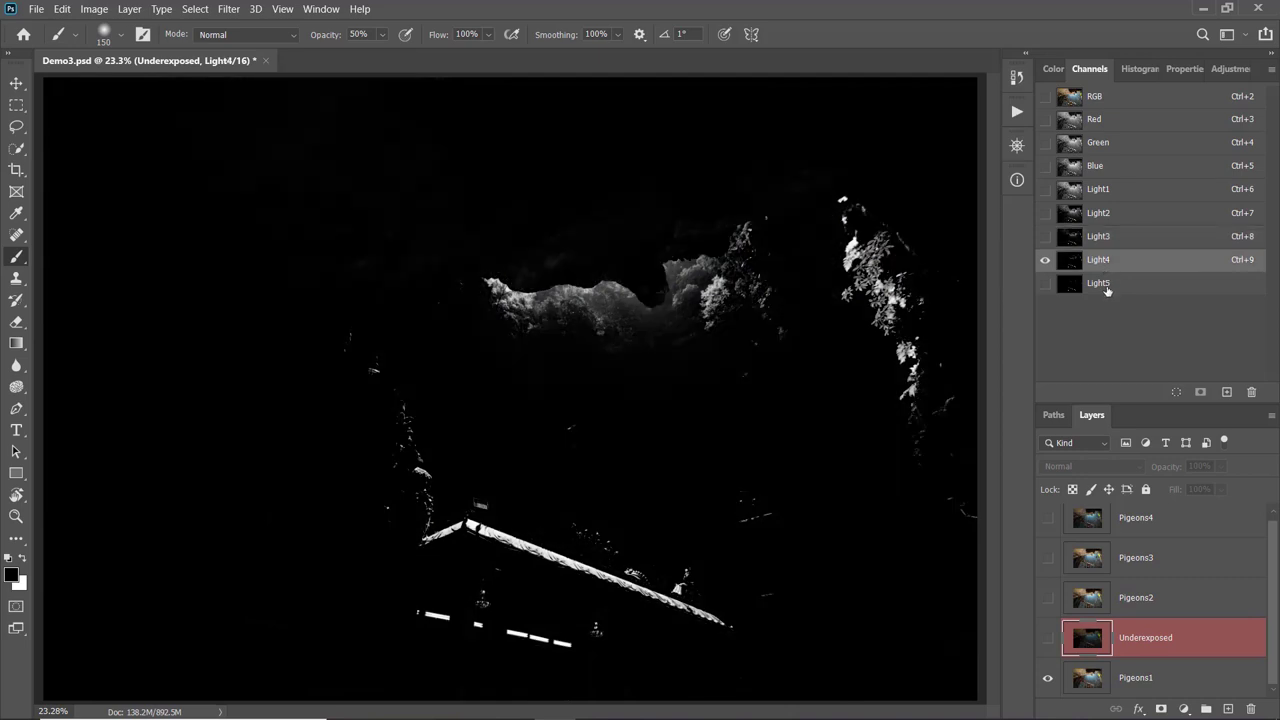
pyautogui.click(1108, 286)
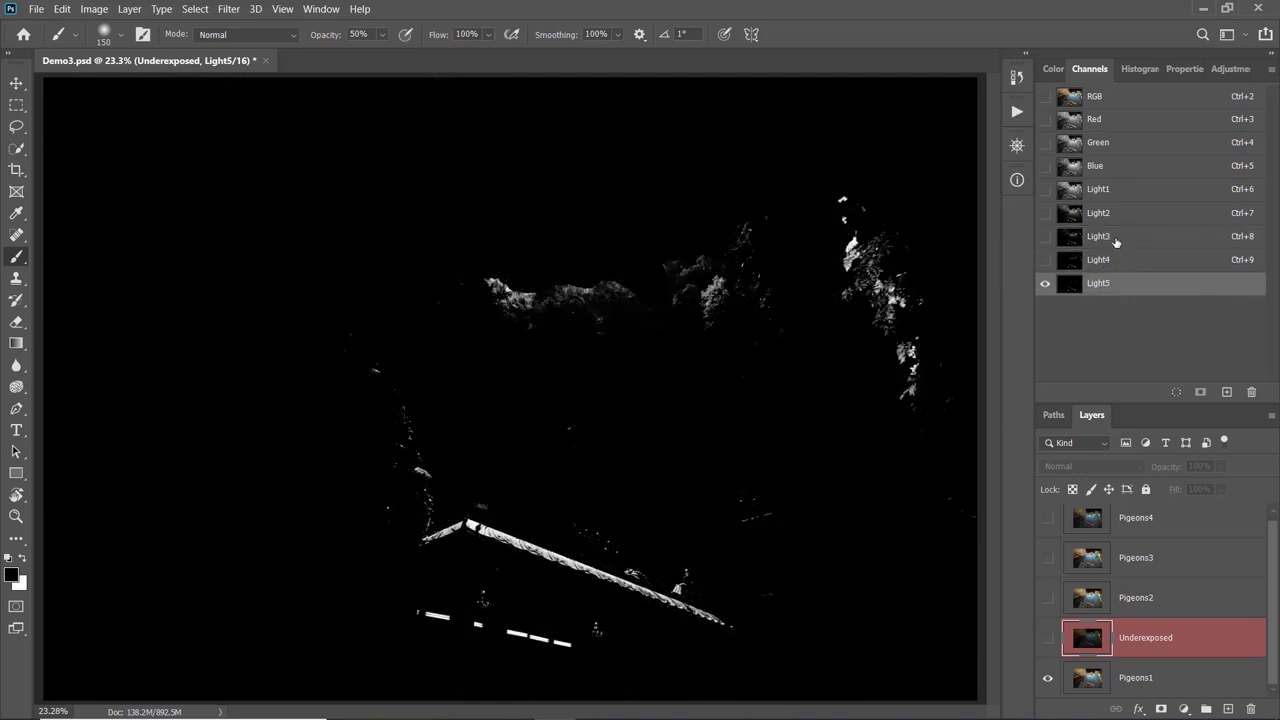
# Load the Light3 channel as a selection and apply it as a layer mask to the visible Underexposed layer
pyautogui.click(1115, 242)
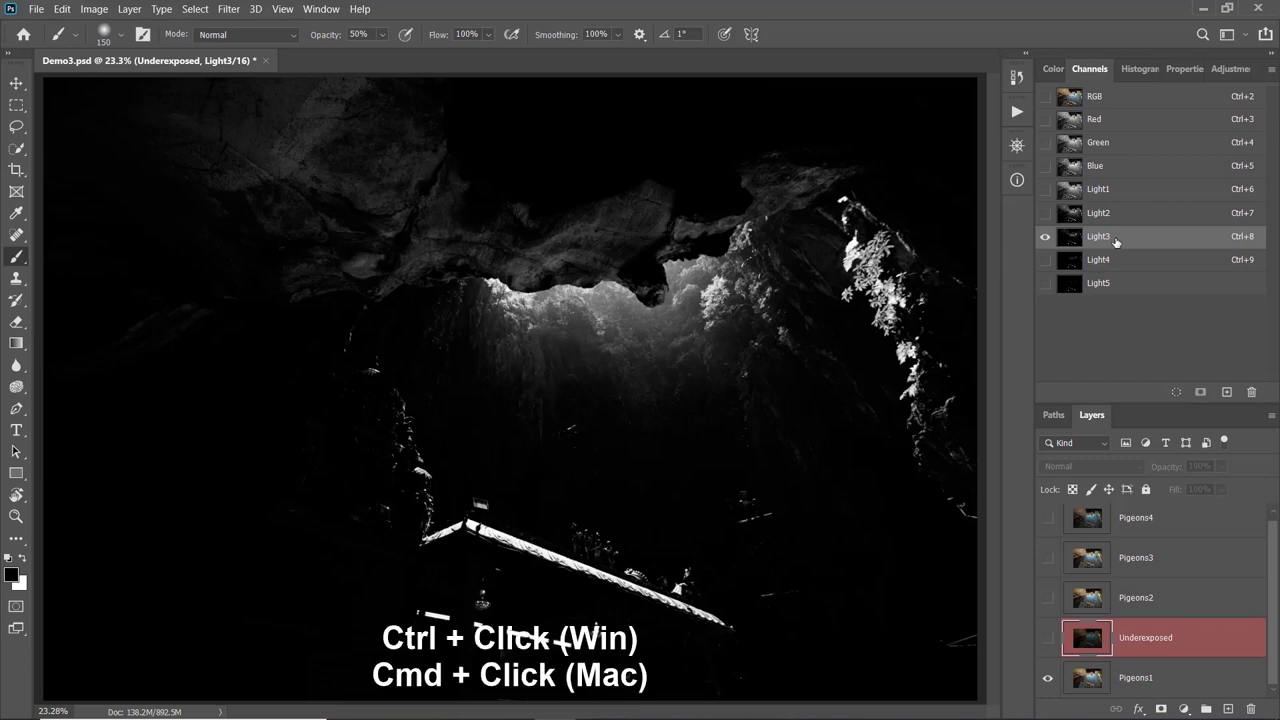
pyautogui.keyDown('ctrl'); pyautogui.click(1116, 242); pyautogui.keyUp('ctrl')
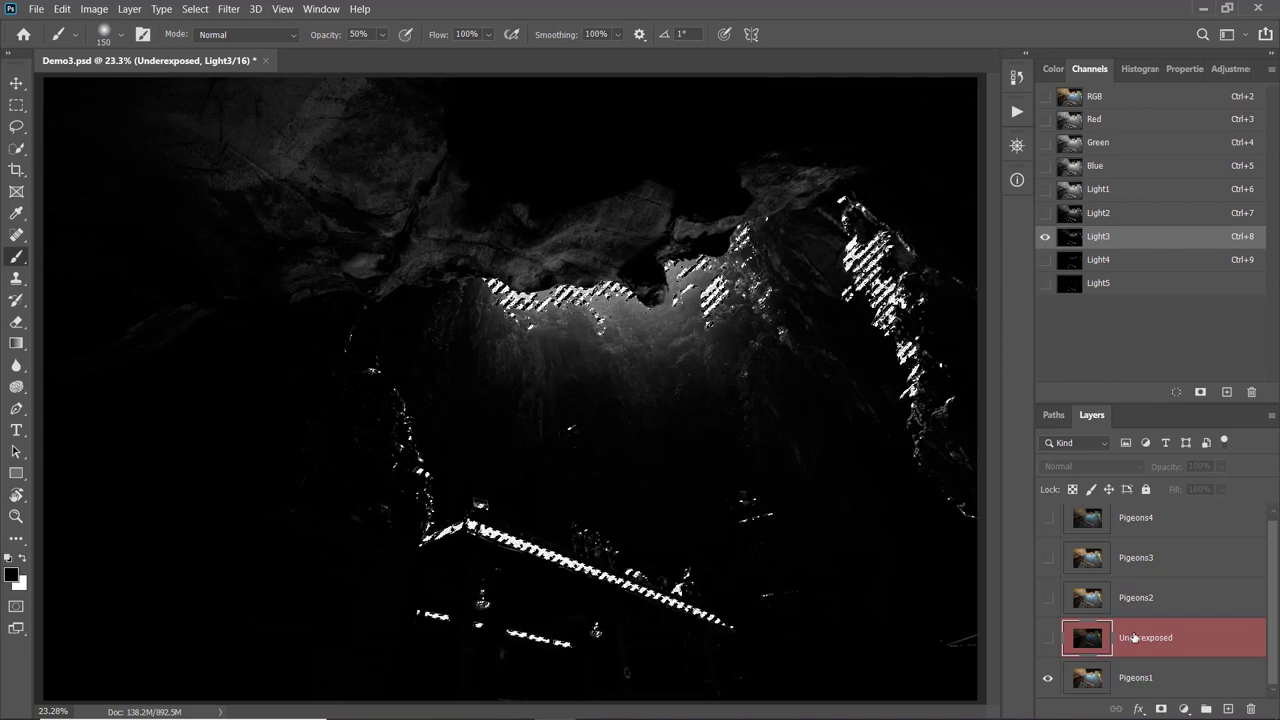
pyautogui.hotkey('ctrl', ',')
pyautogui.hotkey('ctrl', '2')
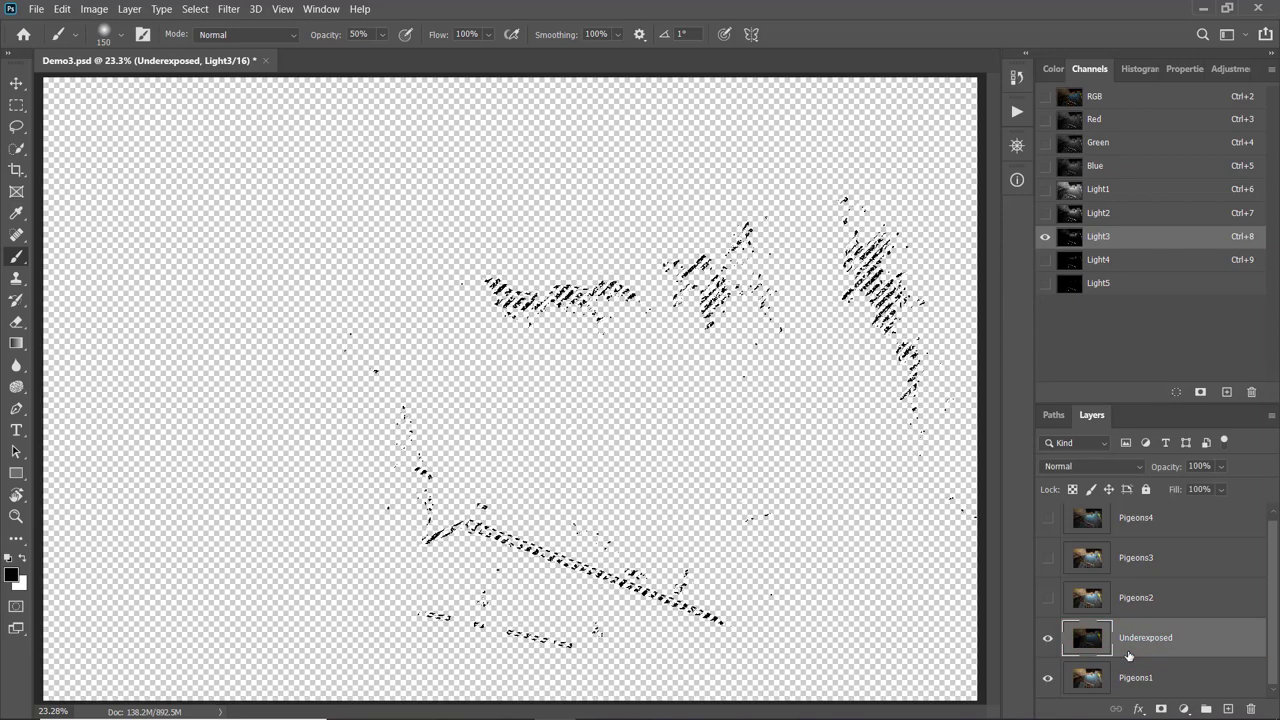
pyautogui.click(1160, 709)
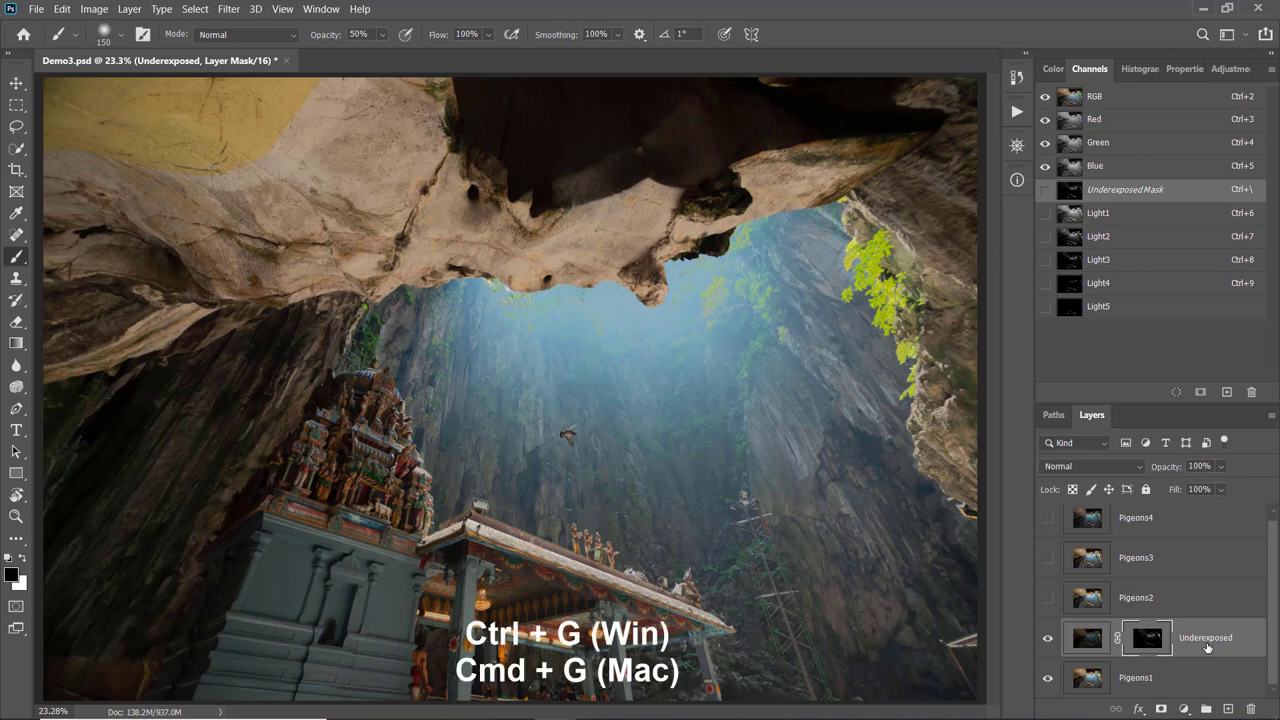
# Put the Underexposed layer in a group, enlarge the brush to 300 and add a black mask to the group
pyautogui.hotkey('ctrl', 'g')
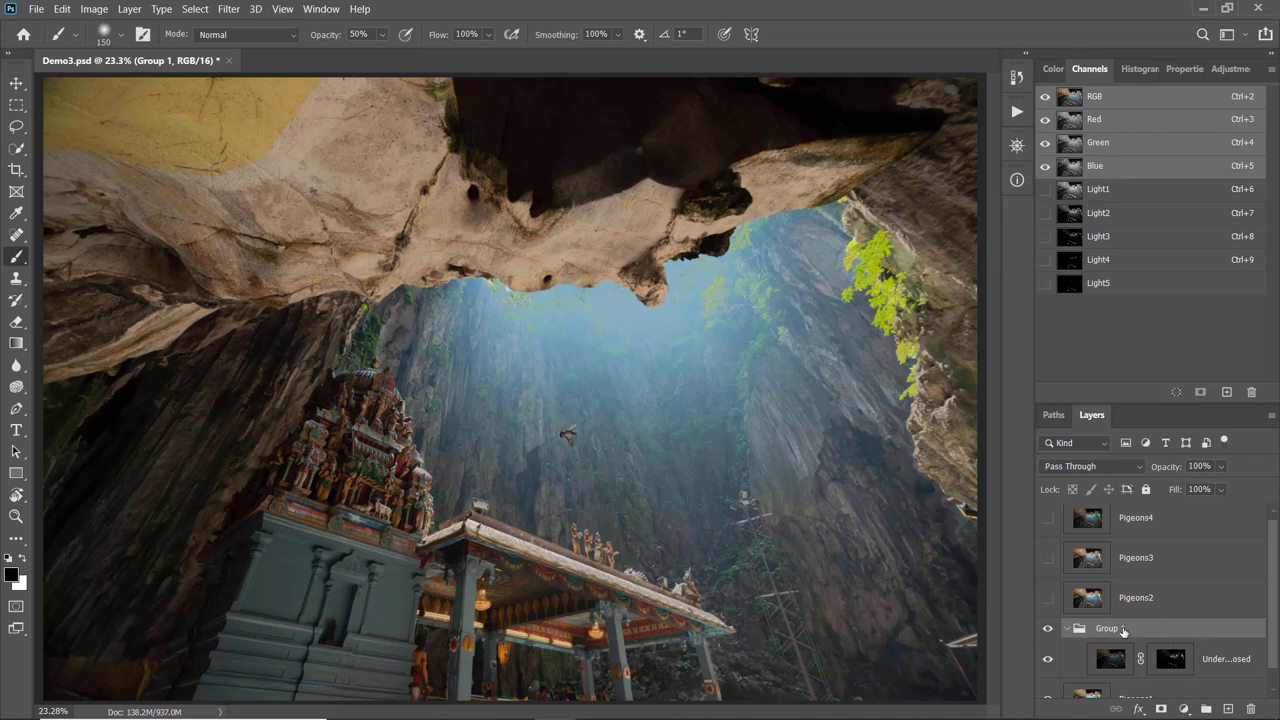
pyautogui.press(']')
pyautogui.press(']')
pyautogui.press(']')
pyautogui.press(']')
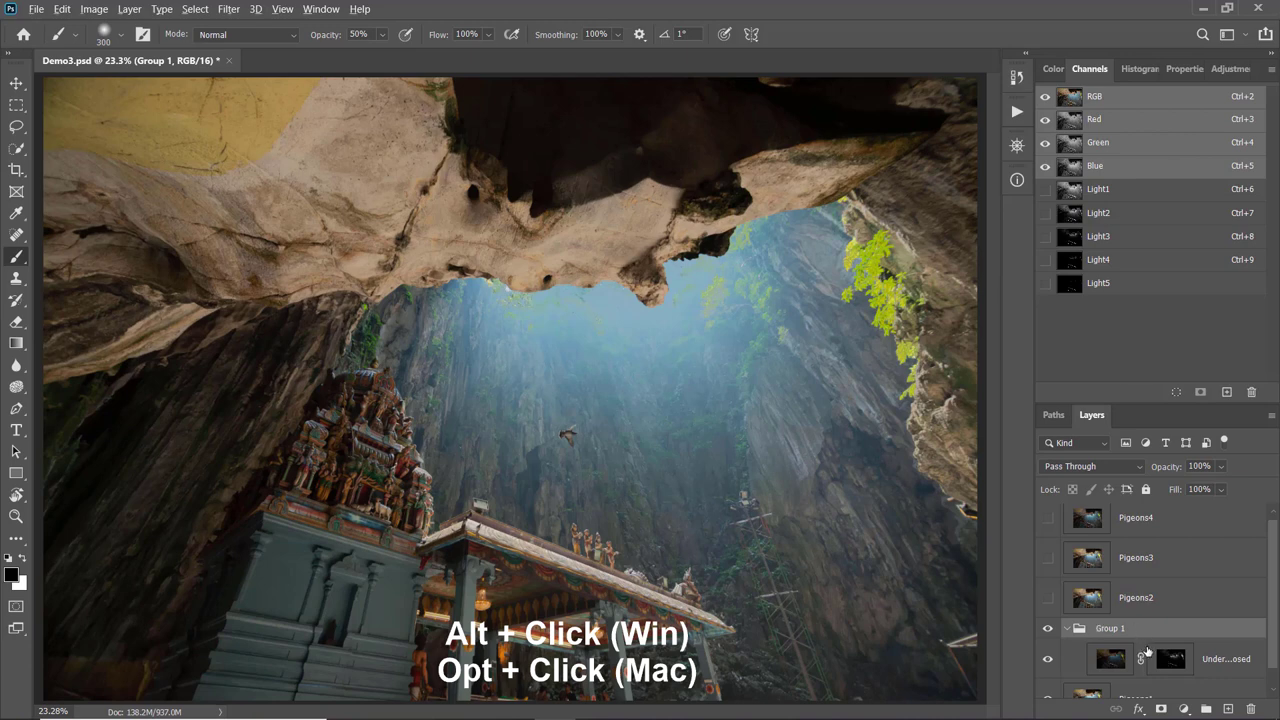
pyautogui.keyDown('alt'); pyautogui.click(1161, 709); pyautogui.keyUp('alt')
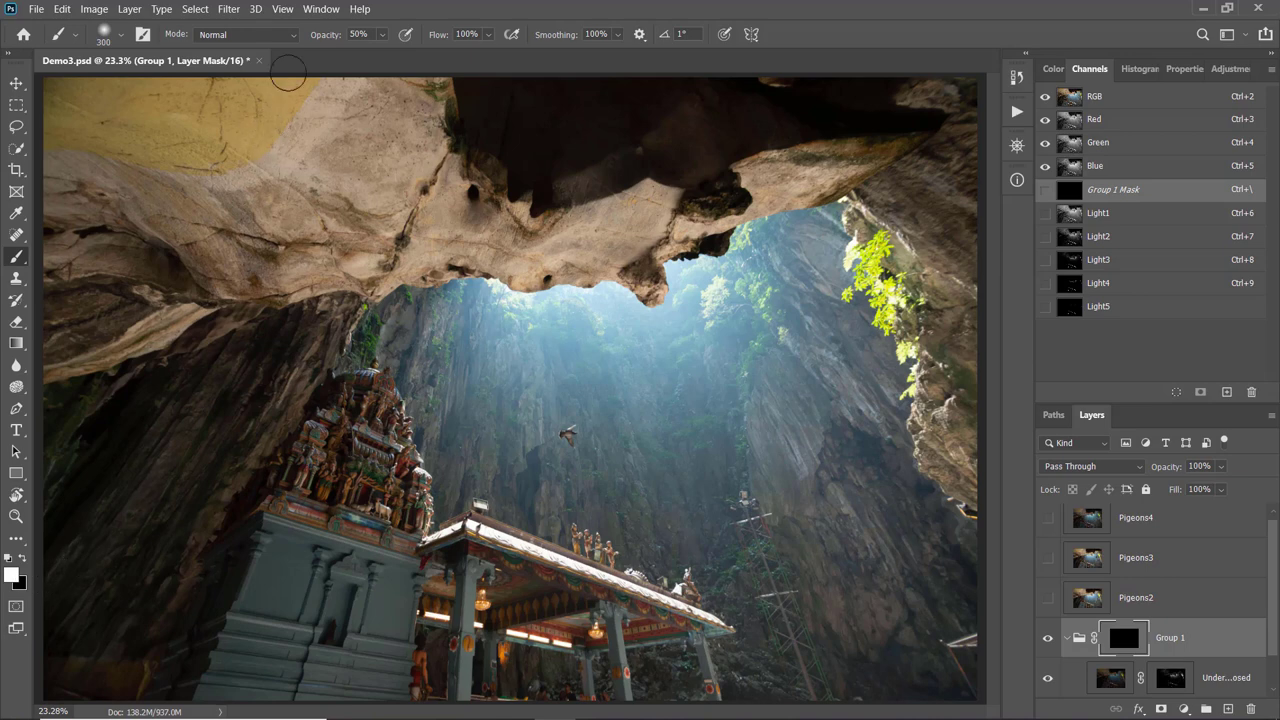
# Paint white at 100% opacity on the group mask over the temple roof edge and bright foliage, and set the brush opacity to 50%
pyautogui.moveTo(321, 35); pyautogui.dragTo(345, 36)
pyautogui.moveTo(487, 527); pyautogui.dragTo(728, 628)
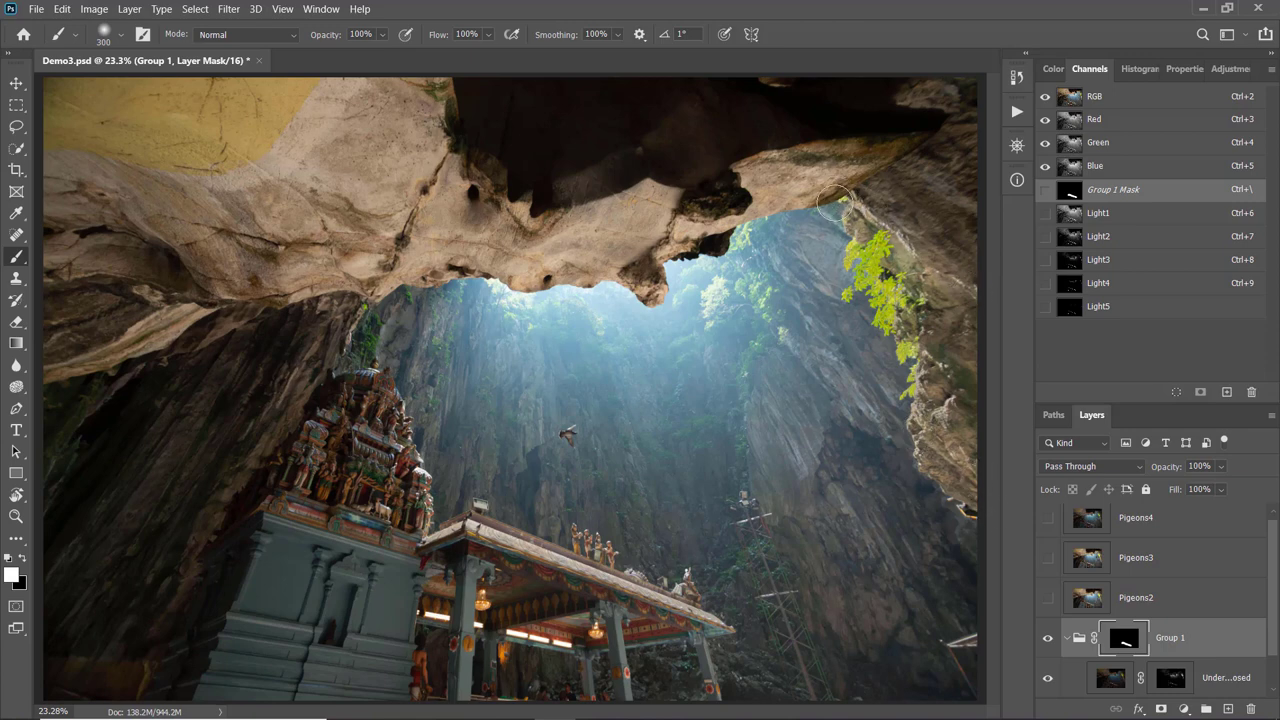
pyautogui.moveTo(870, 222)
pyautogui.mouseDown()
pyautogui.moveTo(852, 296)
pyautogui.moveTo(916, 321)
pyautogui.moveTo(900, 395)
pyautogui.mouseUp()
pyautogui.press('5')
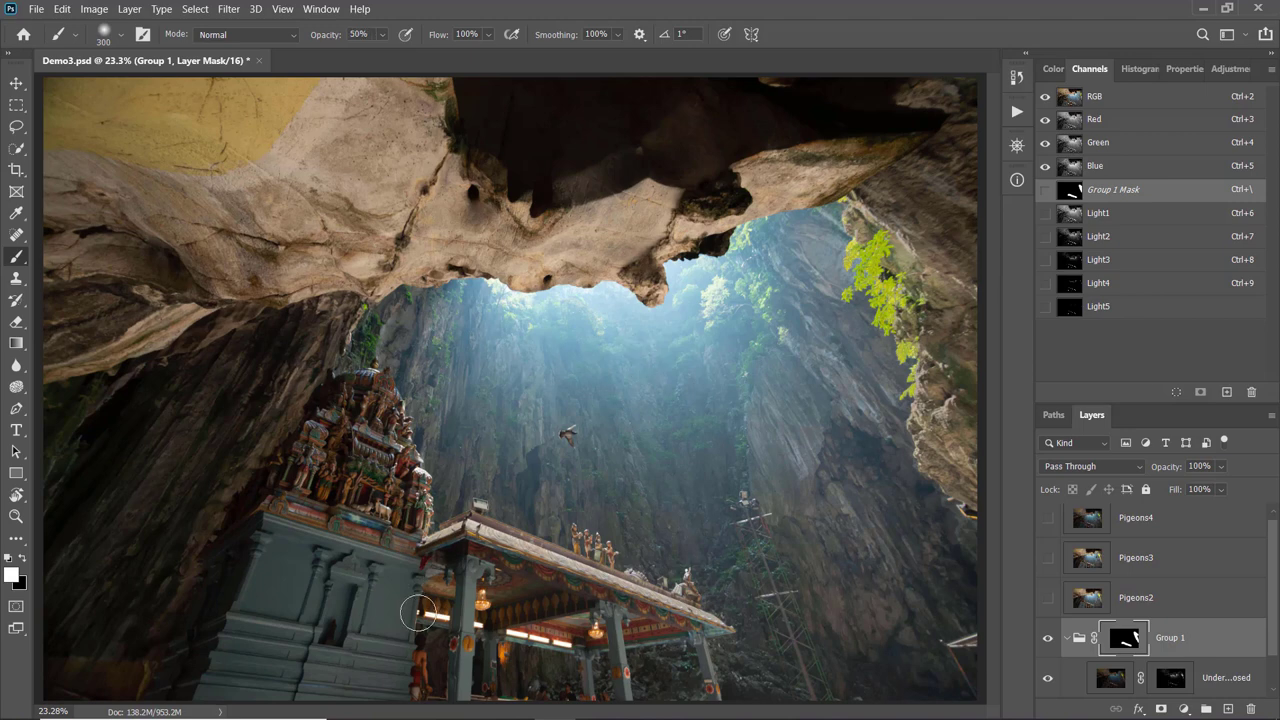
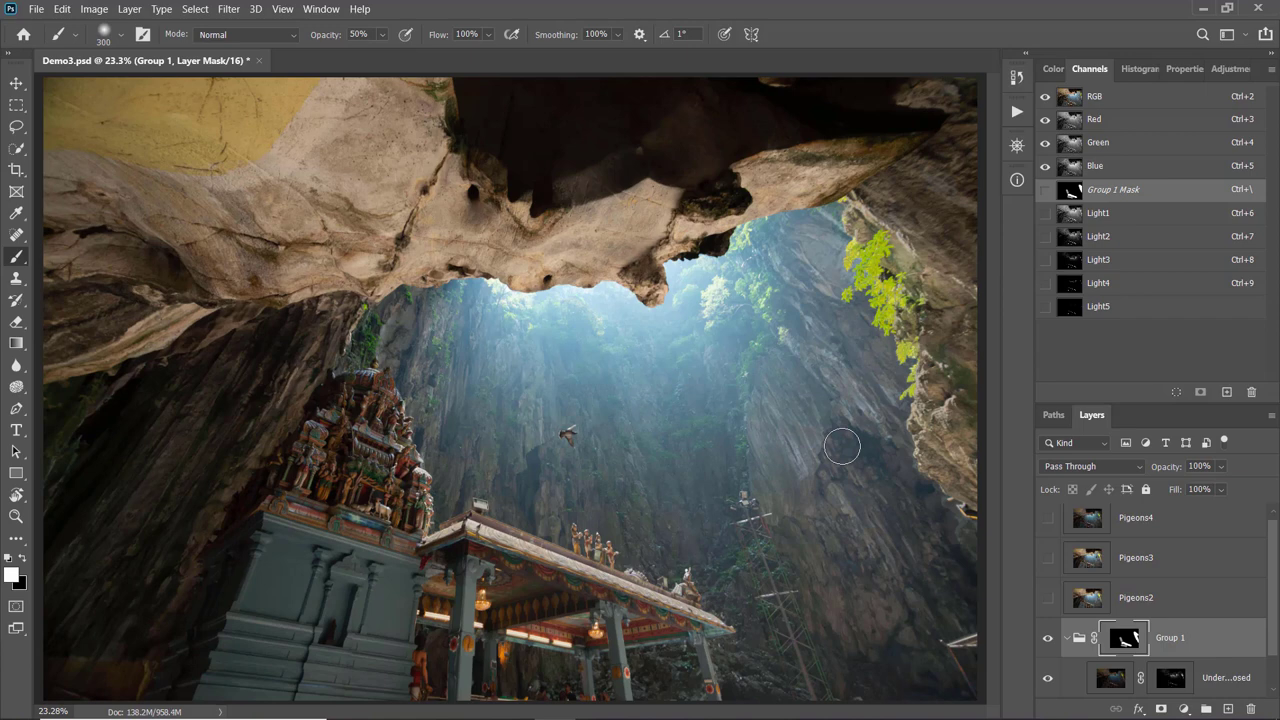
pyautogui.click(1049, 642)
pyautogui.click(1048, 641)
# Run the LM_Lights_Delete_All action to remove the light luminosity mask channels
pyautogui.click(1017, 112)
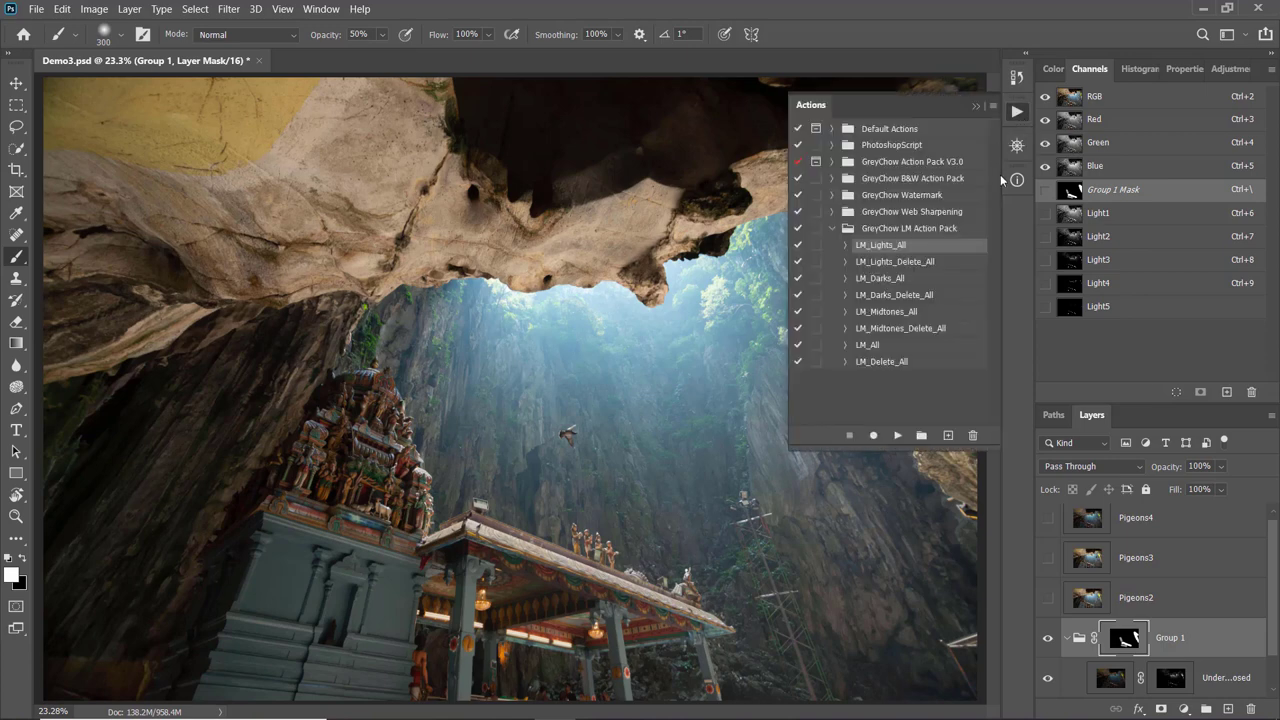
pyautogui.click(932, 265)
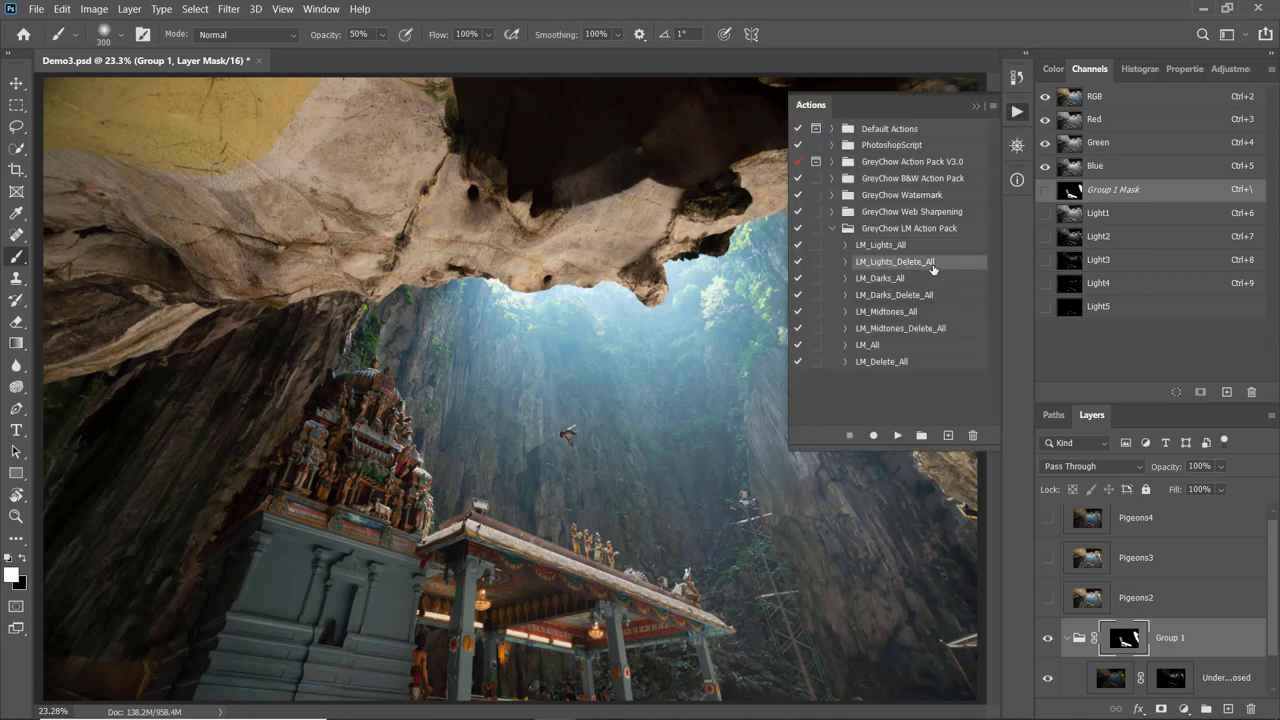
pyautogui.click(898, 437)
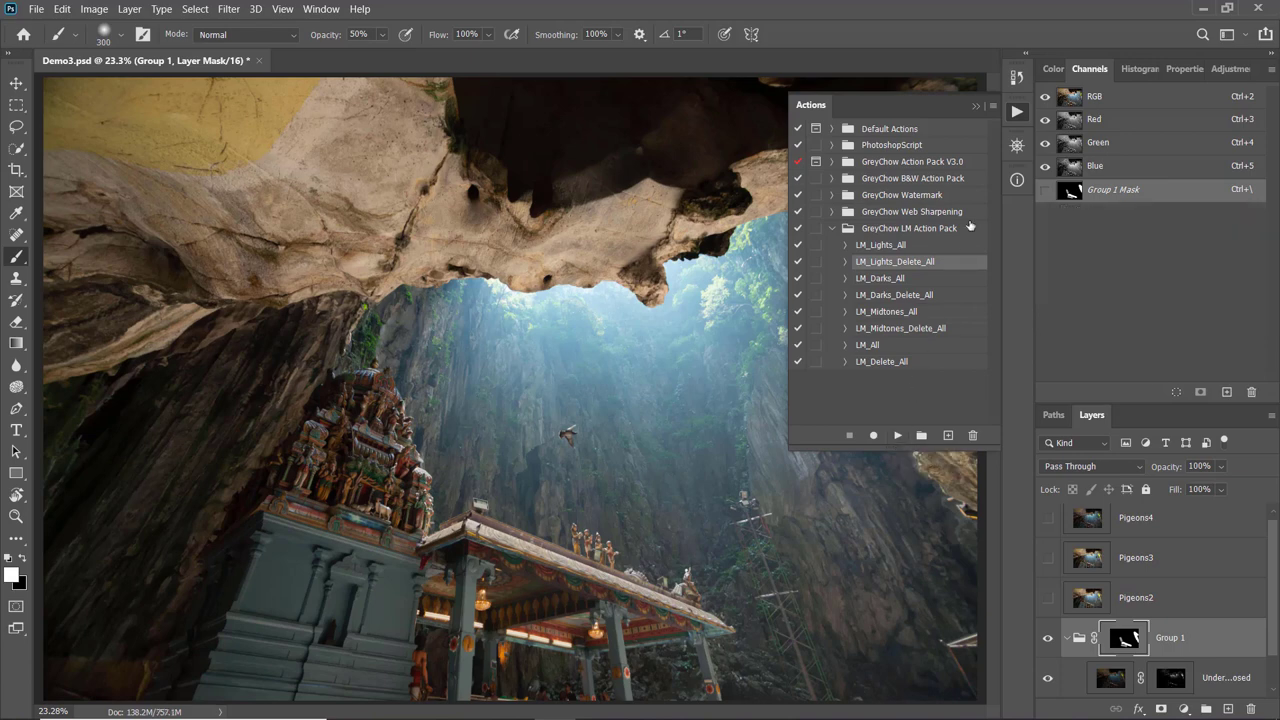
pyautogui.click(1015, 113)
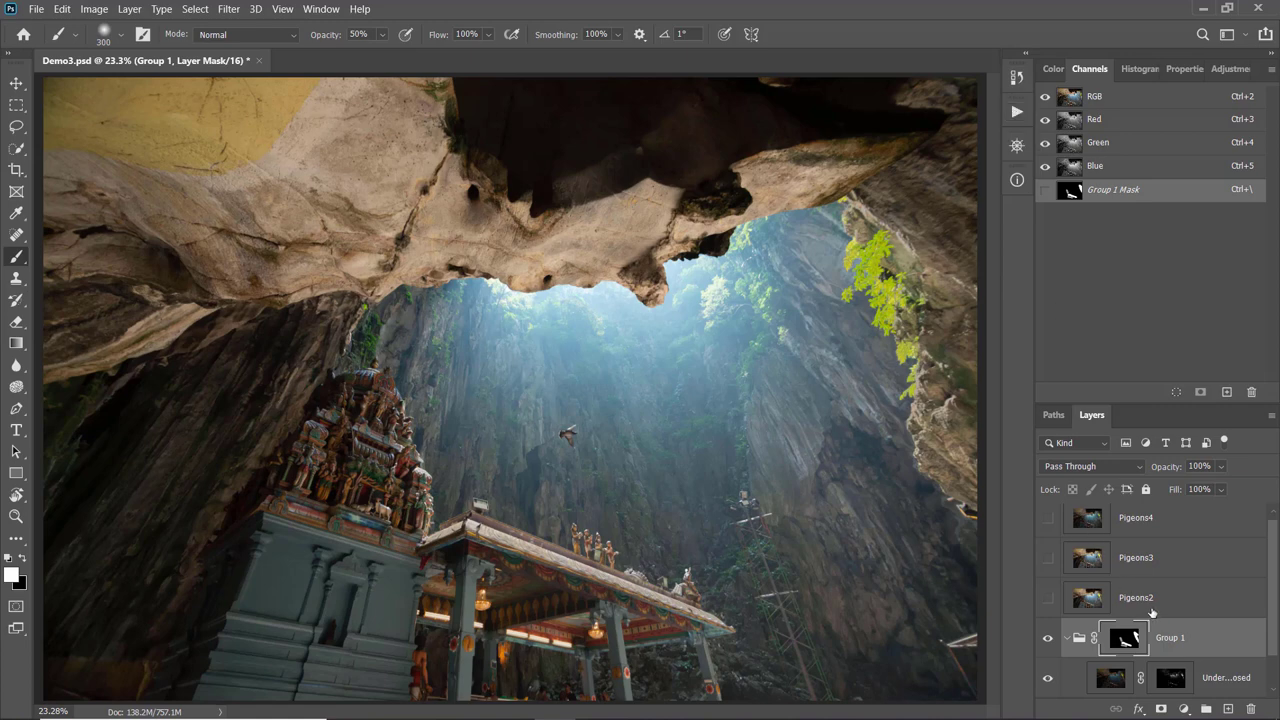
# Show the Pigeons2 layer and add a black mask that hides all of its content
pyautogui.click(1152, 612)
pyautogui.click(1048, 598)
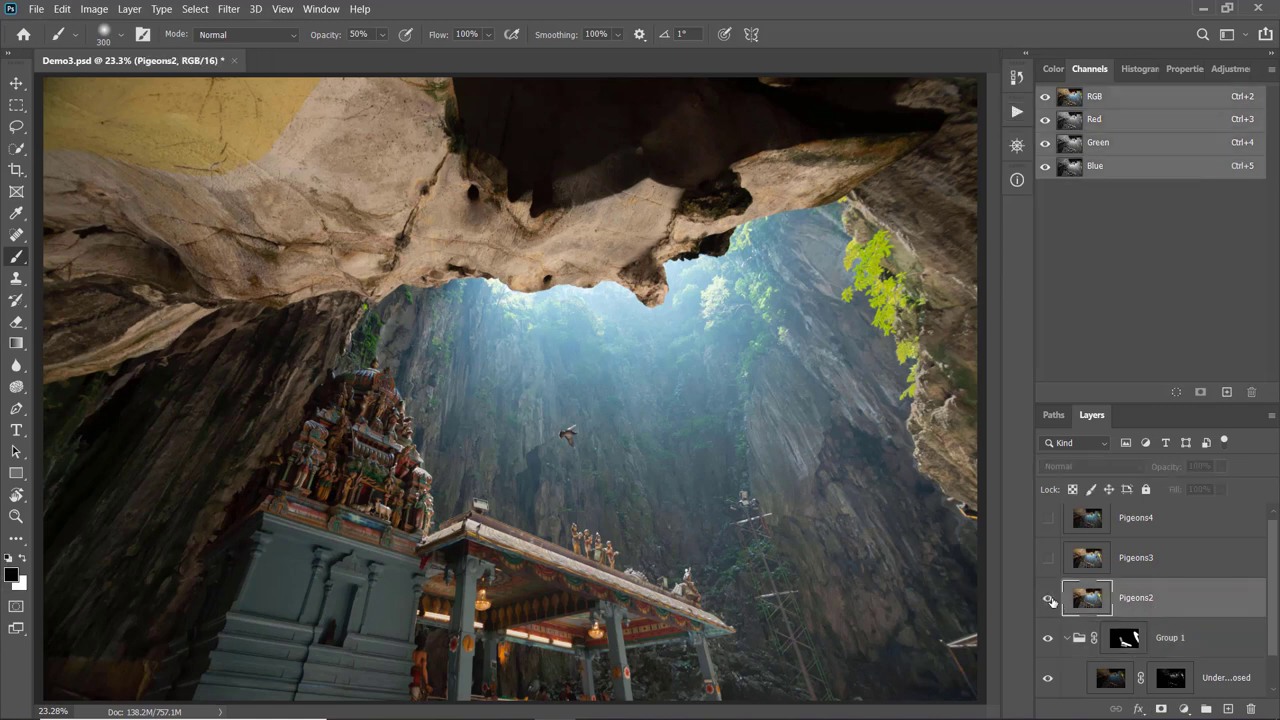
pyautogui.click(1048, 598)
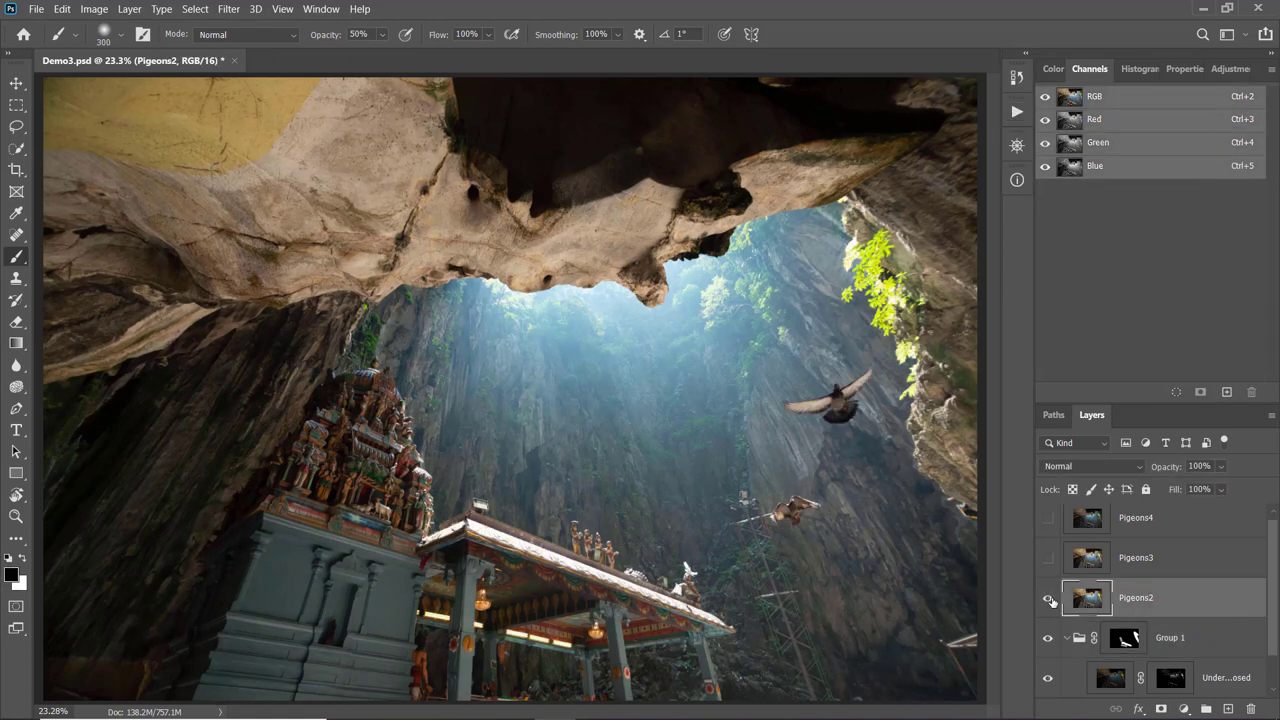
pyautogui.keyDown('alt'); pyautogui.click(1162, 709); pyautogui.keyUp('alt')
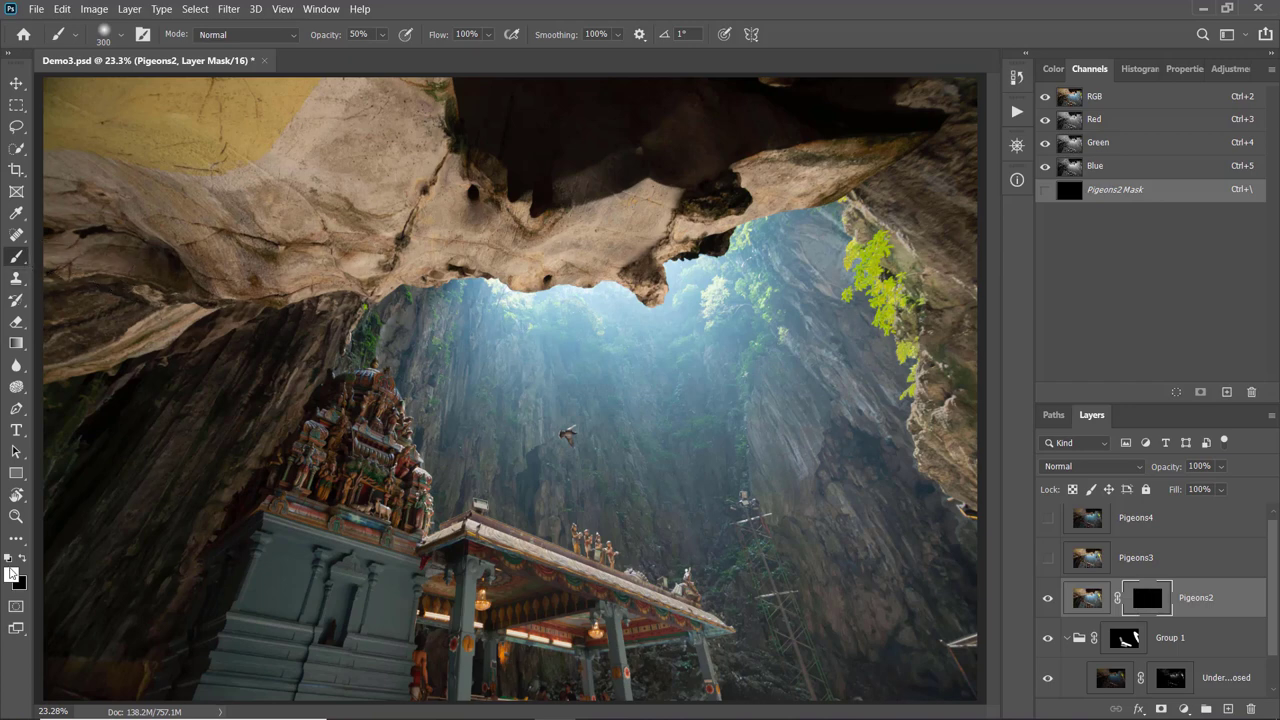
# Set the brush opacity to 100% and paint white on the Pigeons2 mask over its two pigeons near the right cave wall
pyautogui.moveTo(314, 40); pyautogui.dragTo(580, 38)
pyautogui.moveTo(763, 553)
pyautogui.mouseDown()
pyautogui.moveTo(816, 482)
pyautogui.moveTo(803, 501)
pyautogui.moveTo(822, 515)
pyautogui.moveTo(784, 514)
pyautogui.moveTo(807, 532)
pyautogui.moveTo(829, 511)
pyautogui.mouseUp()
pyautogui.moveTo(833, 405)
pyautogui.mouseDown()
pyautogui.moveTo(854, 360)
pyautogui.moveTo(904, 340)
pyautogui.moveTo(838, 406)
pyautogui.moveTo(778, 405)
pyautogui.moveTo(804, 425)
pyautogui.moveTo(888, 390)
pyautogui.moveTo(873, 362)
pyautogui.moveTo(826, 394)
pyautogui.moveTo(775, 397)
pyautogui.moveTo(842, 415)
pyautogui.moveTo(887, 359)
pyautogui.moveTo(833, 418)
pyautogui.moveTo(799, 416)
pyautogui.moveTo(828, 428)
pyautogui.mouseUp()
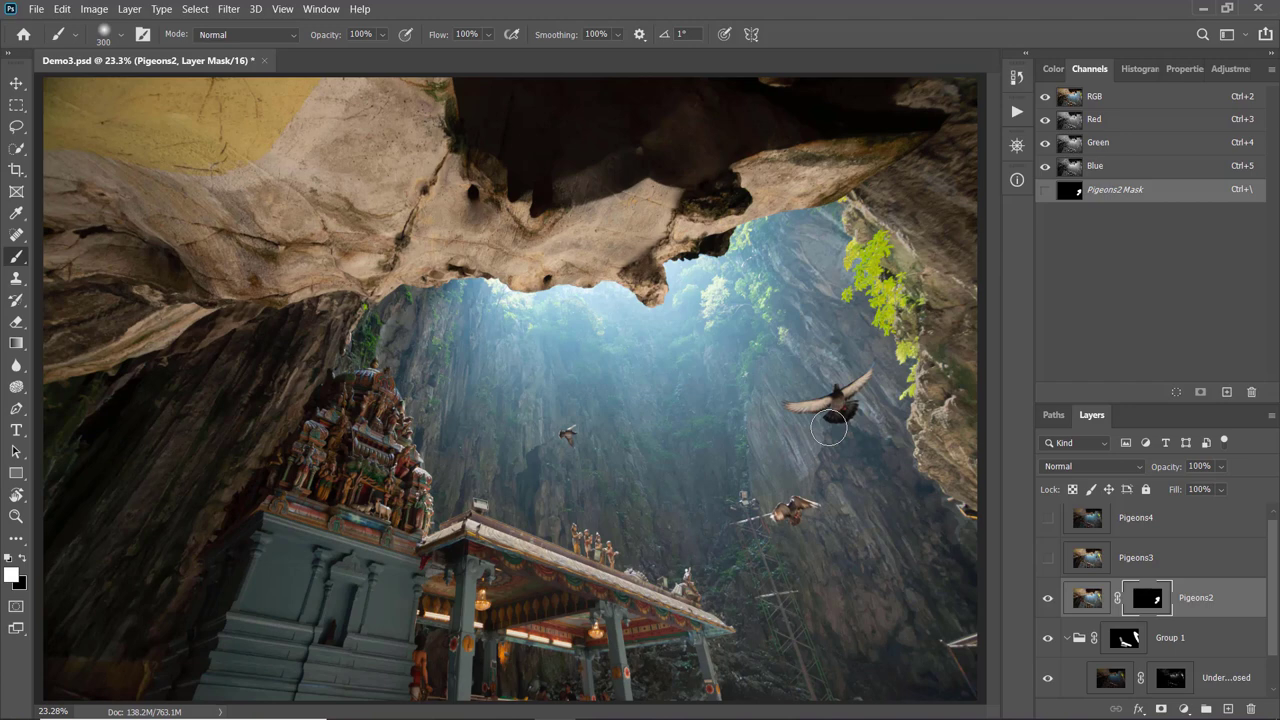
# Show the Pigeons3 layer, add a black mask and paint white over its large pigeon and the small one by the pavilion roof
pyautogui.click(1190, 560)
pyautogui.click(1053, 560)
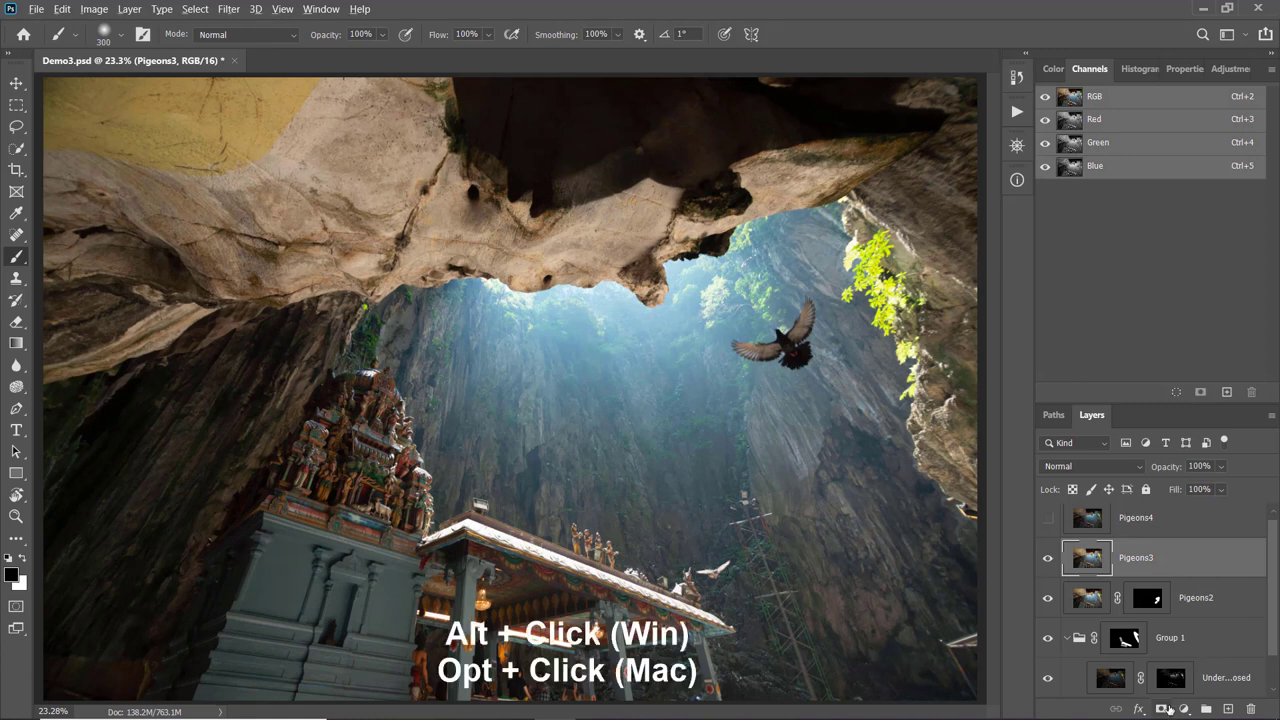
pyautogui.keyDown('alt'); pyautogui.click(1161, 709); pyautogui.keyUp('alt')
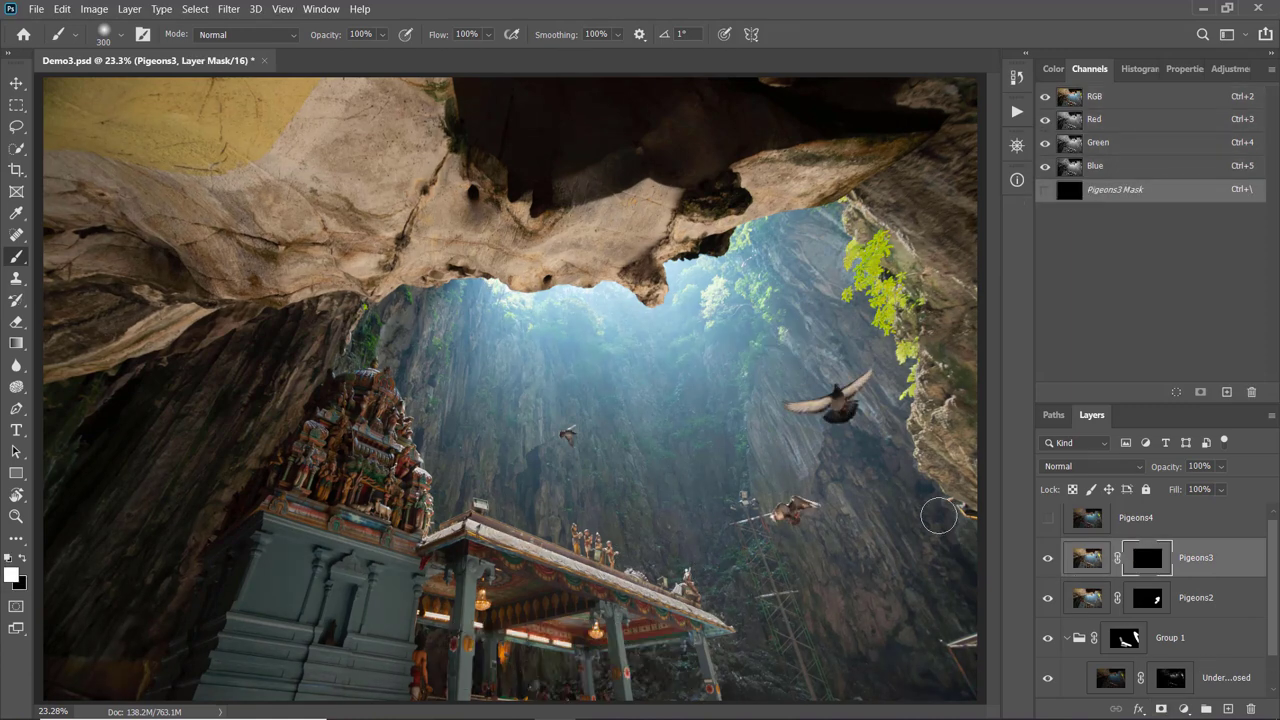
pyautogui.click(704, 569)
pyautogui.moveTo(799, 301)
pyautogui.mouseDown()
pyautogui.moveTo(807, 344)
pyautogui.moveTo(831, 330)
pyautogui.moveTo(764, 358)
pyautogui.moveTo(727, 345)
pyautogui.moveTo(798, 353)
pyautogui.moveTo(814, 286)
pyautogui.moveTo(746, 344)
pyautogui.moveTo(788, 359)
pyautogui.mouseUp()
# Show the Pigeons4 layer, add a black mask and paint white over its single pigeon above the pavilion roof
pyautogui.click(1136, 519)
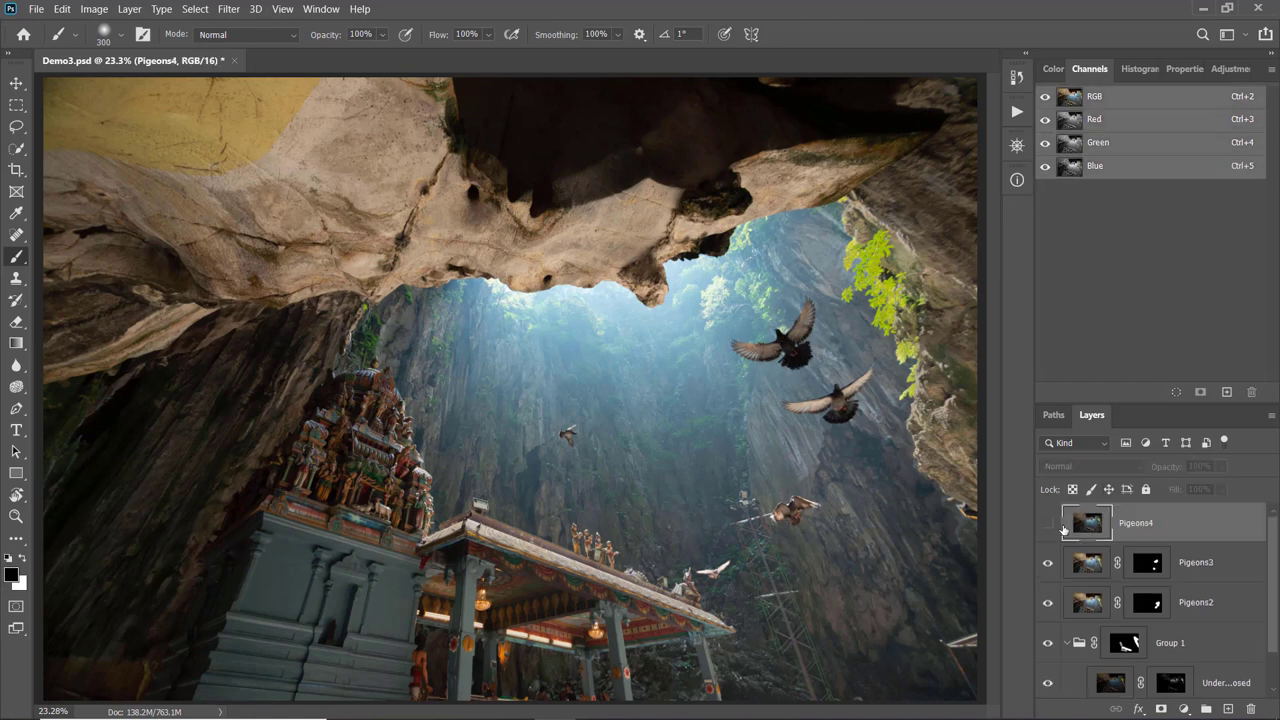
pyautogui.click(1047, 527)
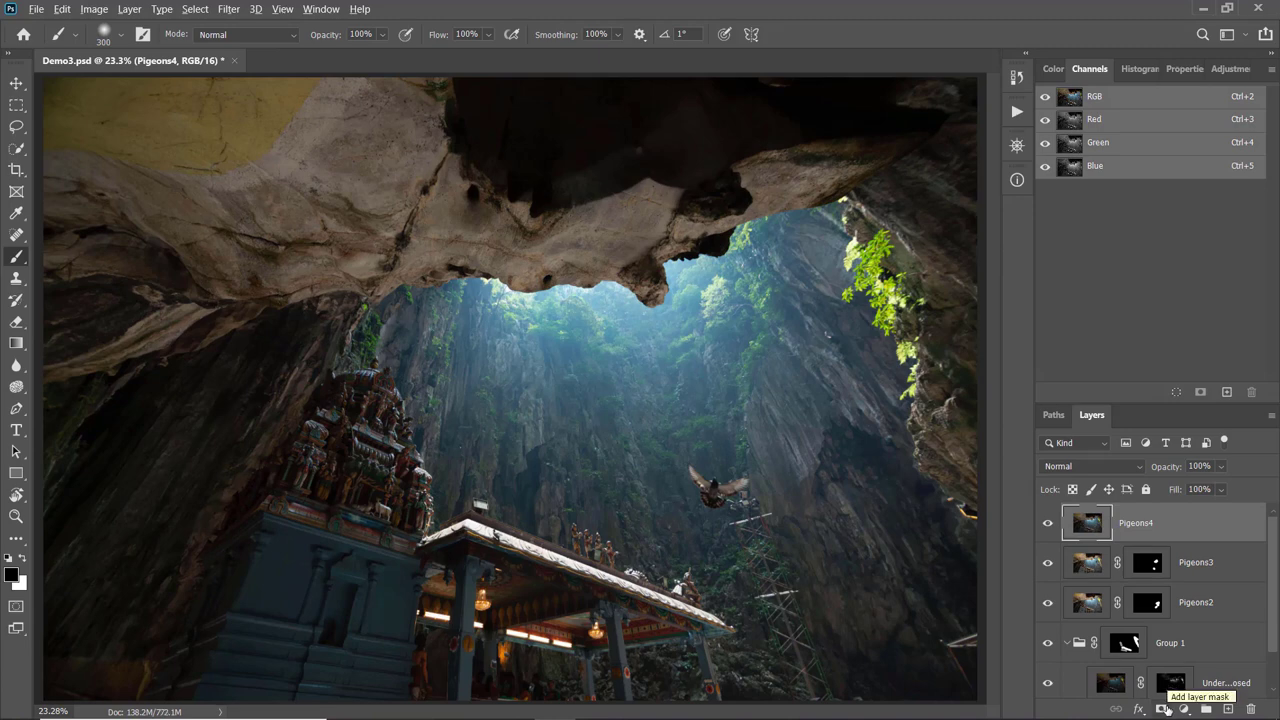
pyautogui.keyDown('alt'); pyautogui.click(1164, 708); pyautogui.keyUp('alt')
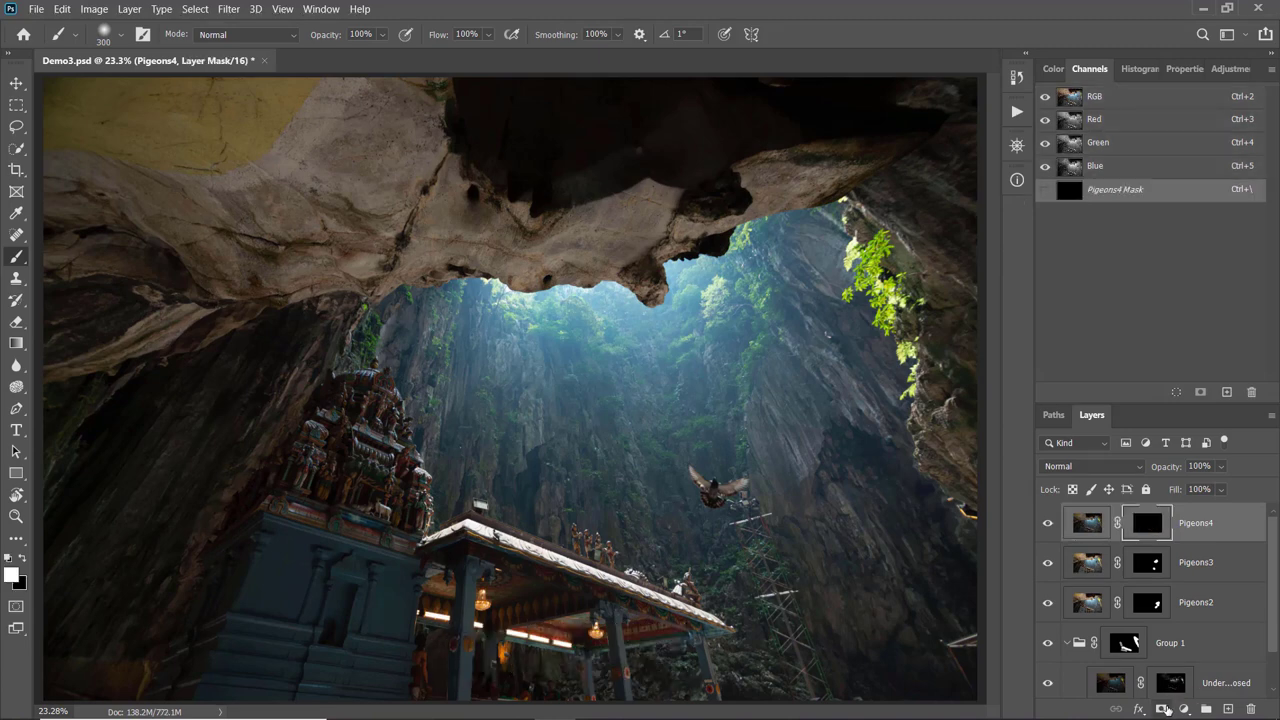
pyautogui.moveTo(687, 429)
pyautogui.mouseDown()
pyautogui.moveTo(653, 452)
pyautogui.moveTo(692, 400)
pyautogui.moveTo(688, 490)
pyautogui.moveTo(737, 486)
pyautogui.moveTo(706, 480)
pyautogui.moveTo(723, 499)
pyautogui.moveTo(726, 480)
pyautogui.moveTo(685, 486)
pyautogui.moveTo(686, 456)
pyautogui.moveTo(725, 486)
pyautogui.moveTo(714, 506)
pyautogui.moveTo(758, 474)
pyautogui.moveTo(708, 495)
pyautogui.mouseUp()
pyautogui.hotkey('ctrl', 'z')
pyautogui.hotkey('ctrl', 'z')
pyautogui.hotkey('ctrl', 'z')
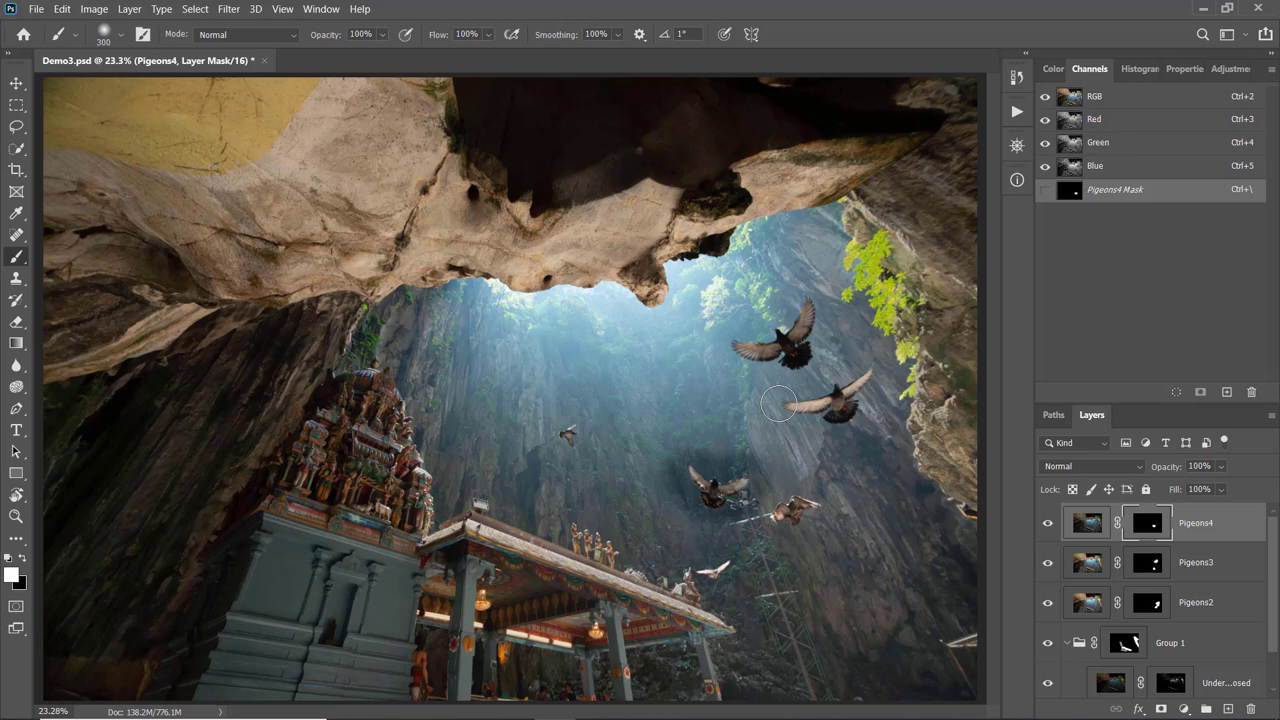
# Add a Curves adjustment layer clipped to Pigeons4 and lift its curve at input 51 to output 74
pyautogui.click(1184, 709)
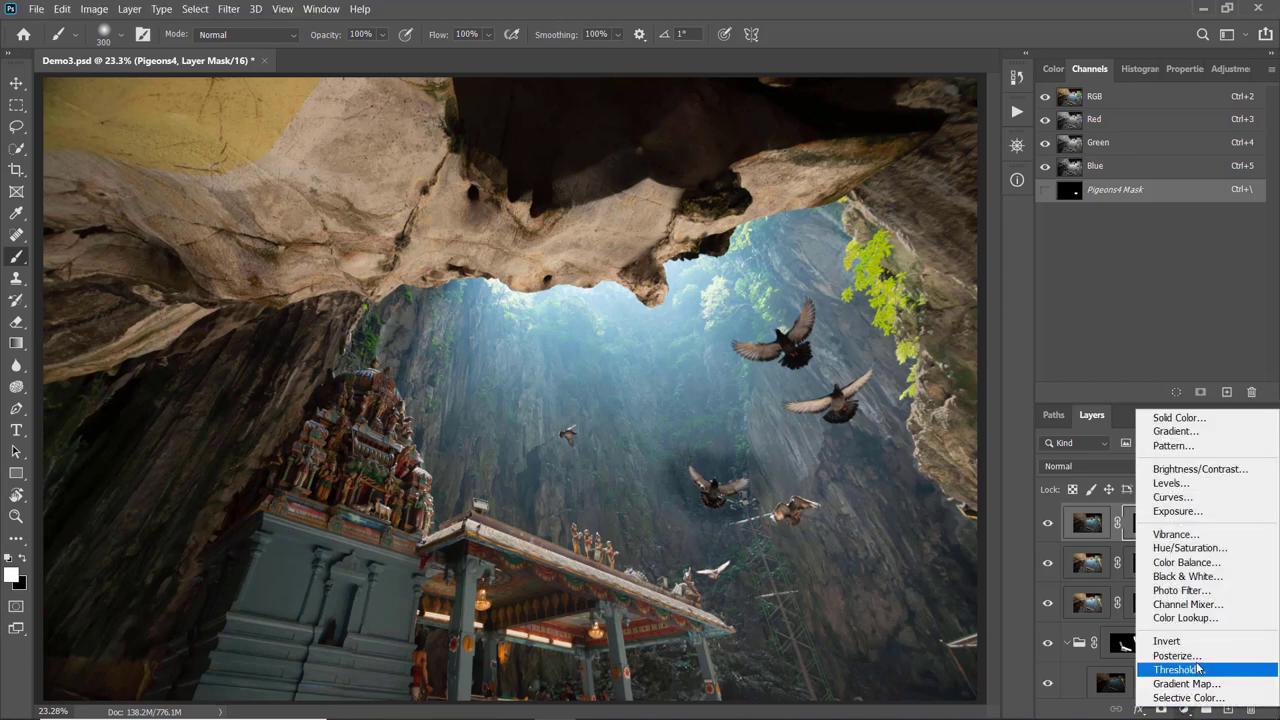
pyautogui.click(1202, 496)
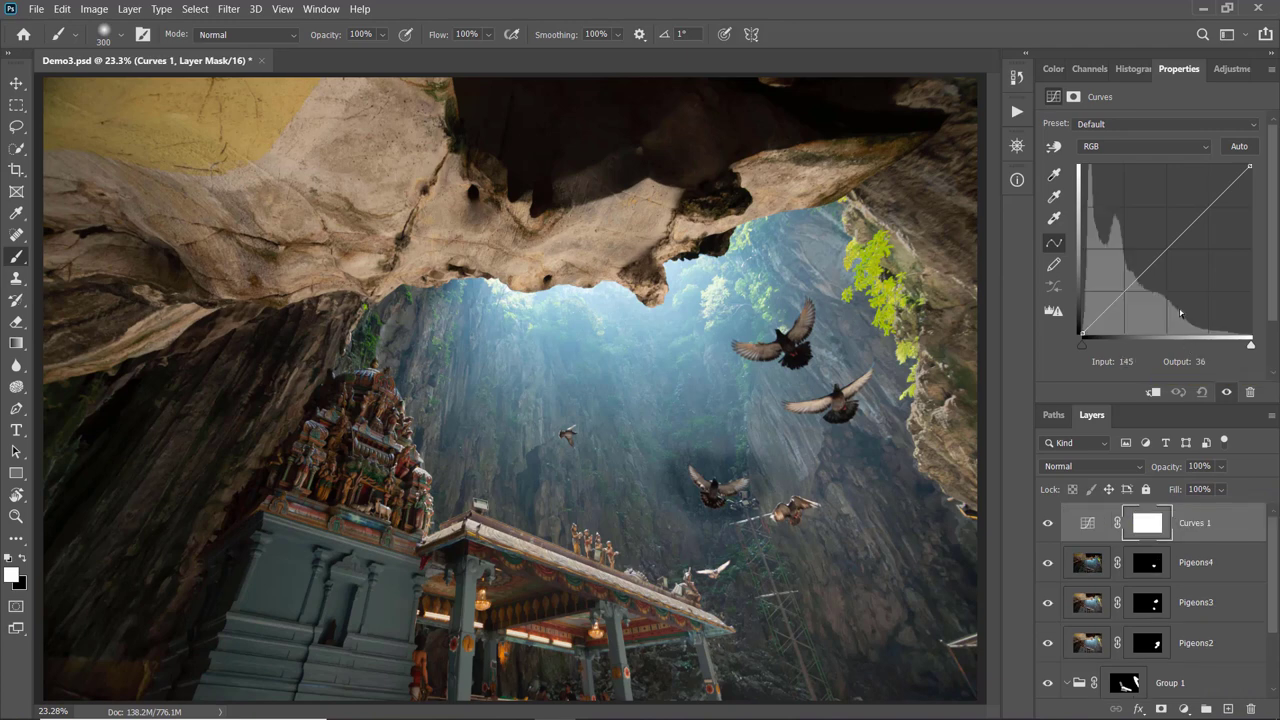
pyautogui.moveTo(1146, 272); pyautogui.dragTo(1047, 336)
pyautogui.rightClick(1220, 525)
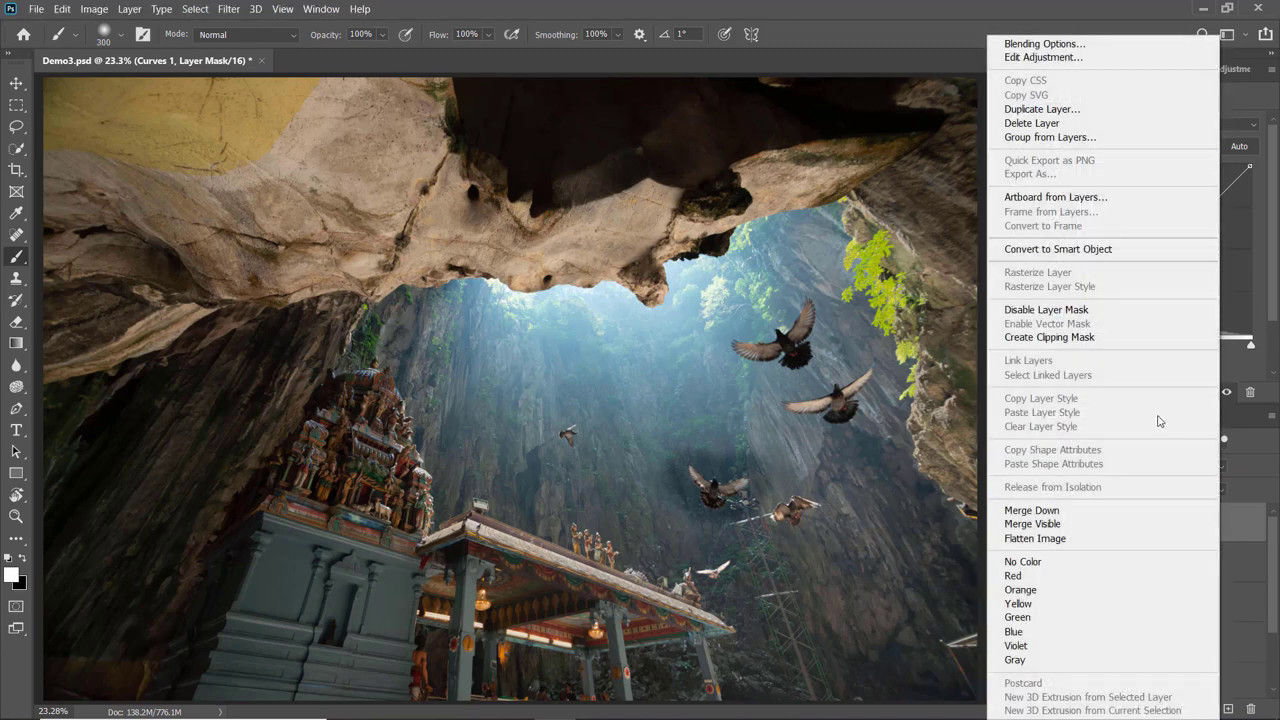
pyautogui.click(1097, 340)
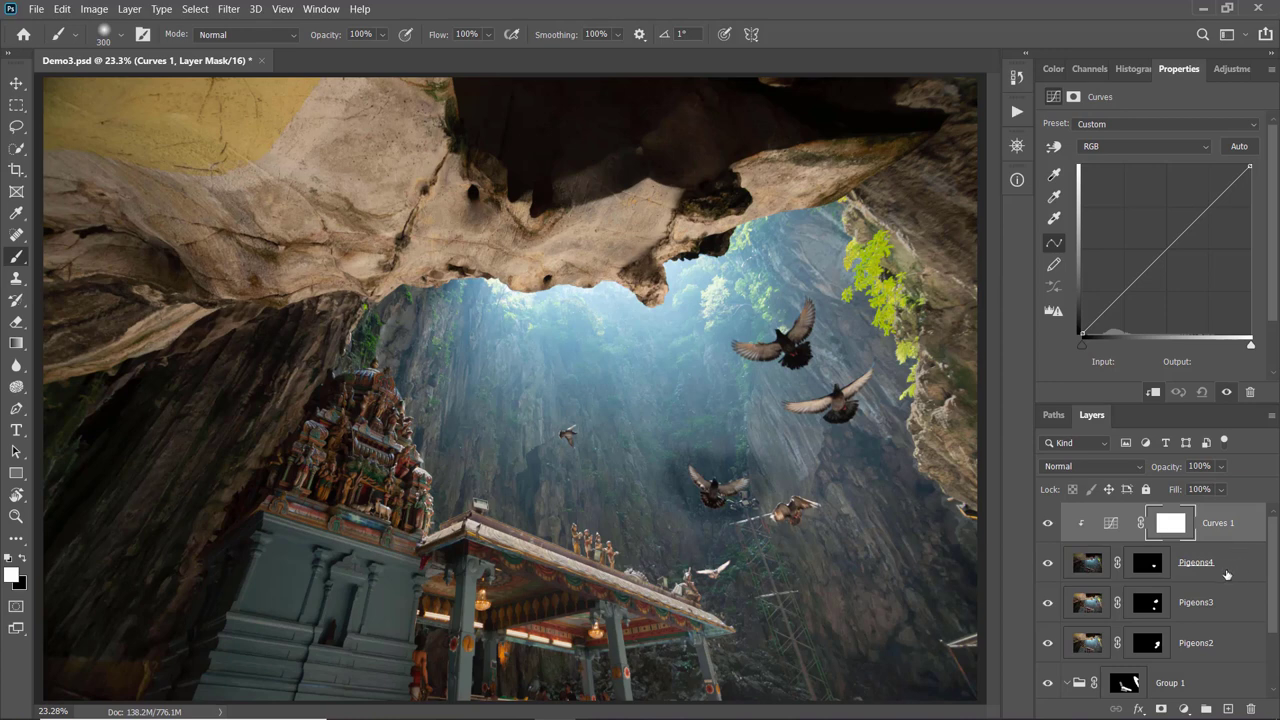
pyautogui.click(1122, 294)
pyautogui.moveTo(1122, 294); pyautogui.dragTo(1116, 285)
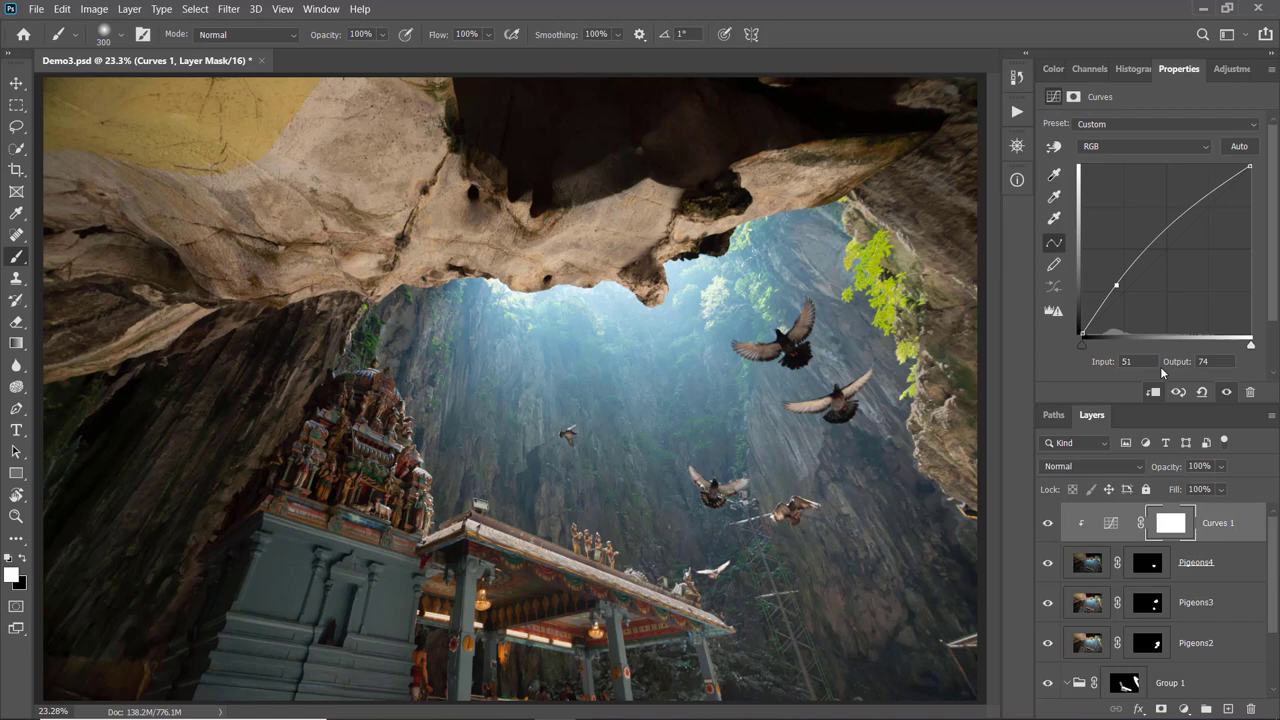
# Group the clipped Curves layer with the Pigeons4, Pigeons3 and Pigeons2 layers and name the group Pigeons
pyautogui.keyDown('shift'); pyautogui.click(1196, 644); pyautogui.keyUp('shift')
pyautogui.hotkey('ctrl', 'g')
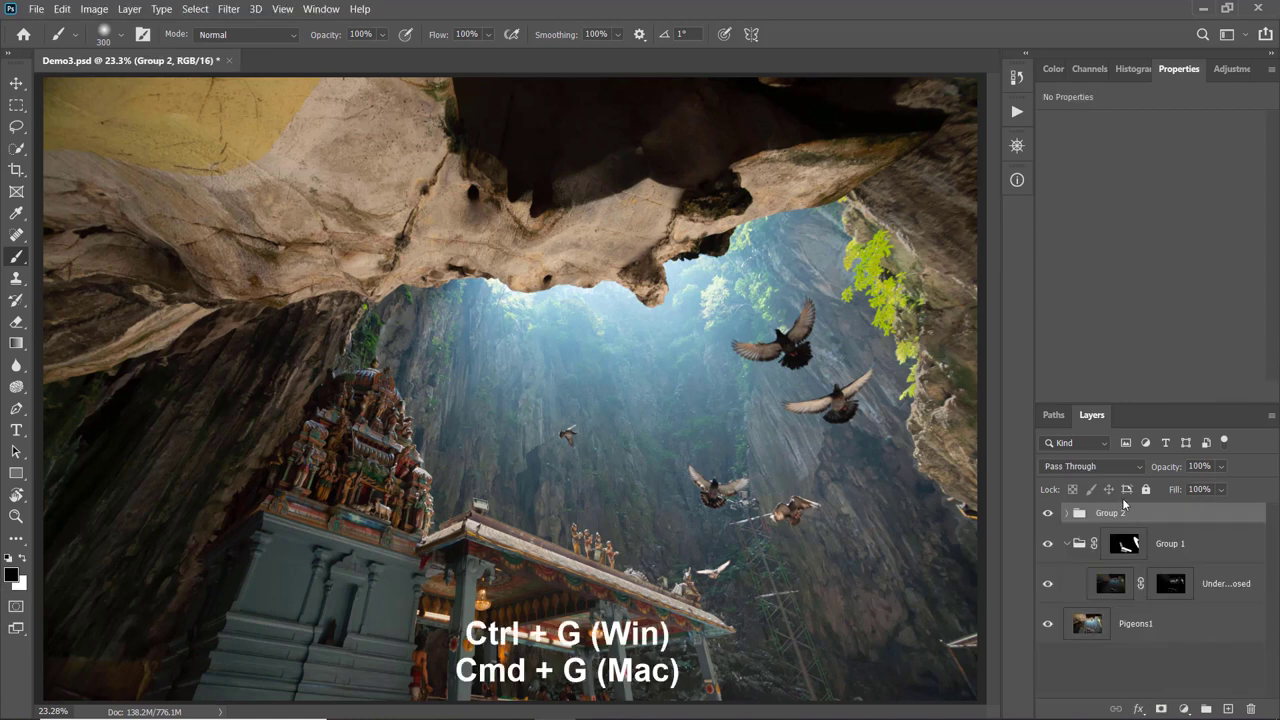
pyautogui.doubleClick(1121, 514)
pyautogui.write('Pigeons')
pyautogui.press('Return')
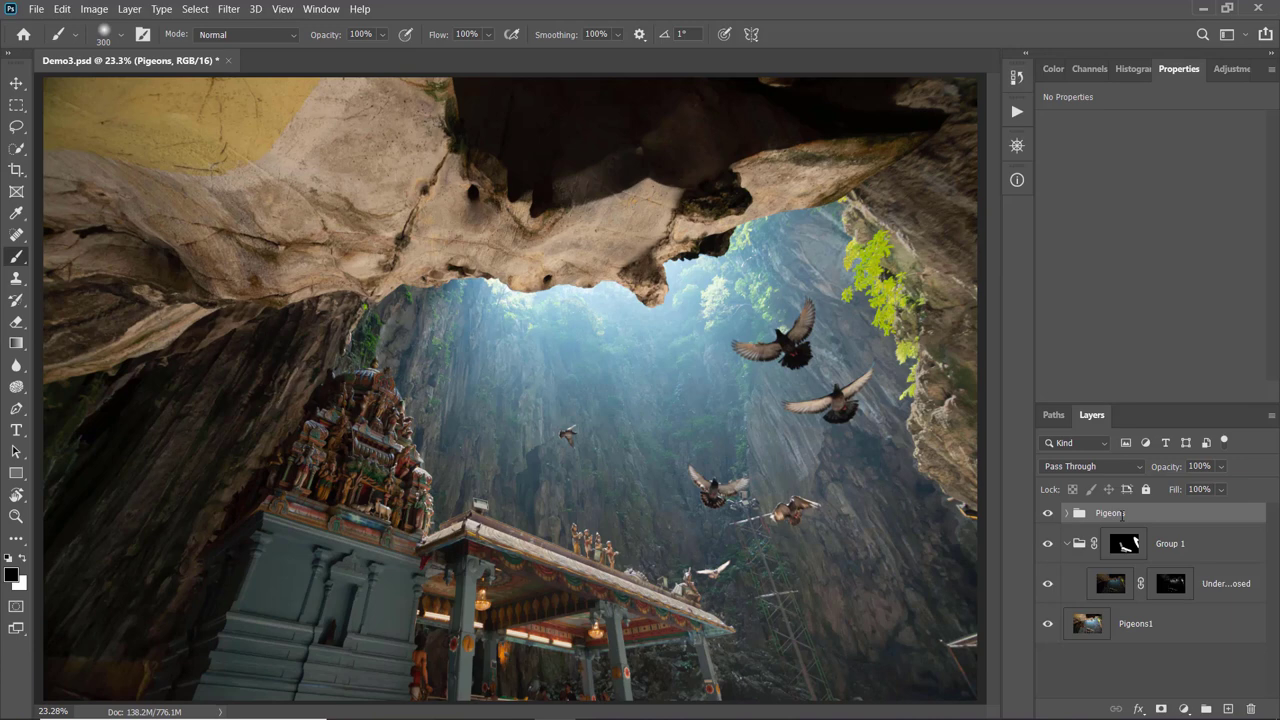
# Add a Curves layer clipped to the Pigeons group, lift input 106 to output 118 and compare the image with and without it
pyautogui.click(1183, 709)
pyautogui.click(1190, 497)
pyautogui.rightClick(1196, 522)
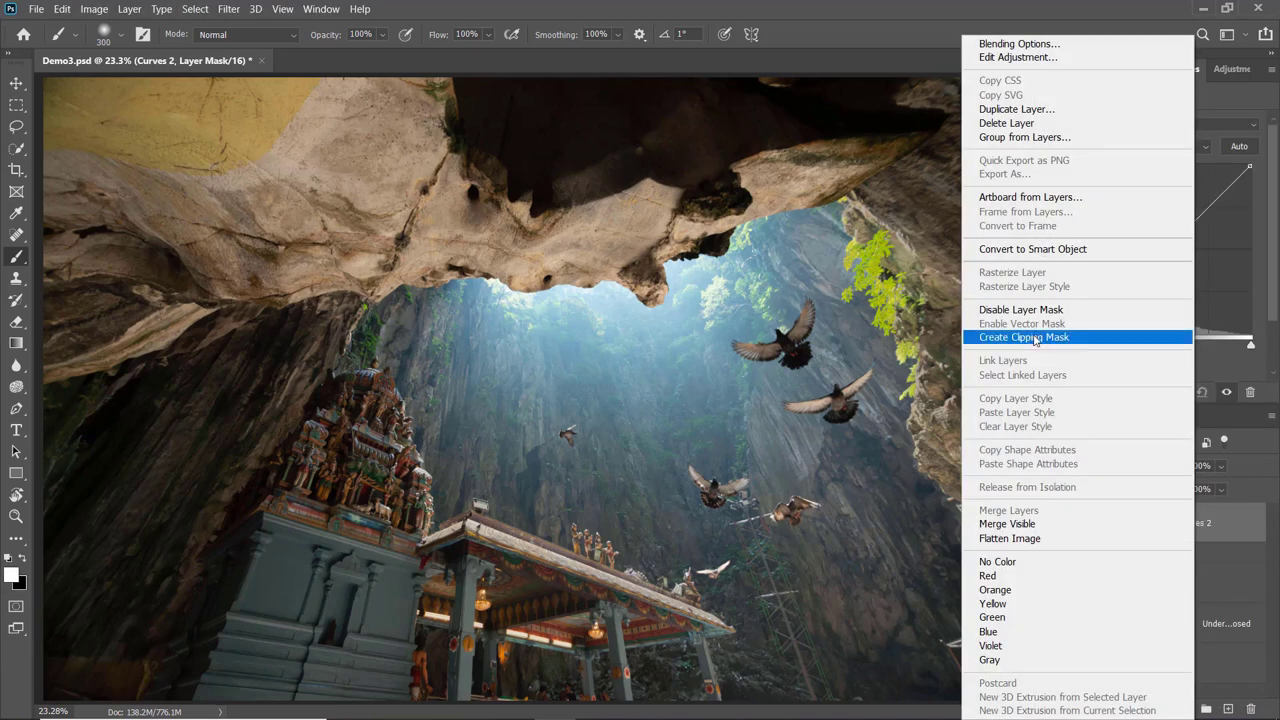
pyautogui.click(1035, 340)
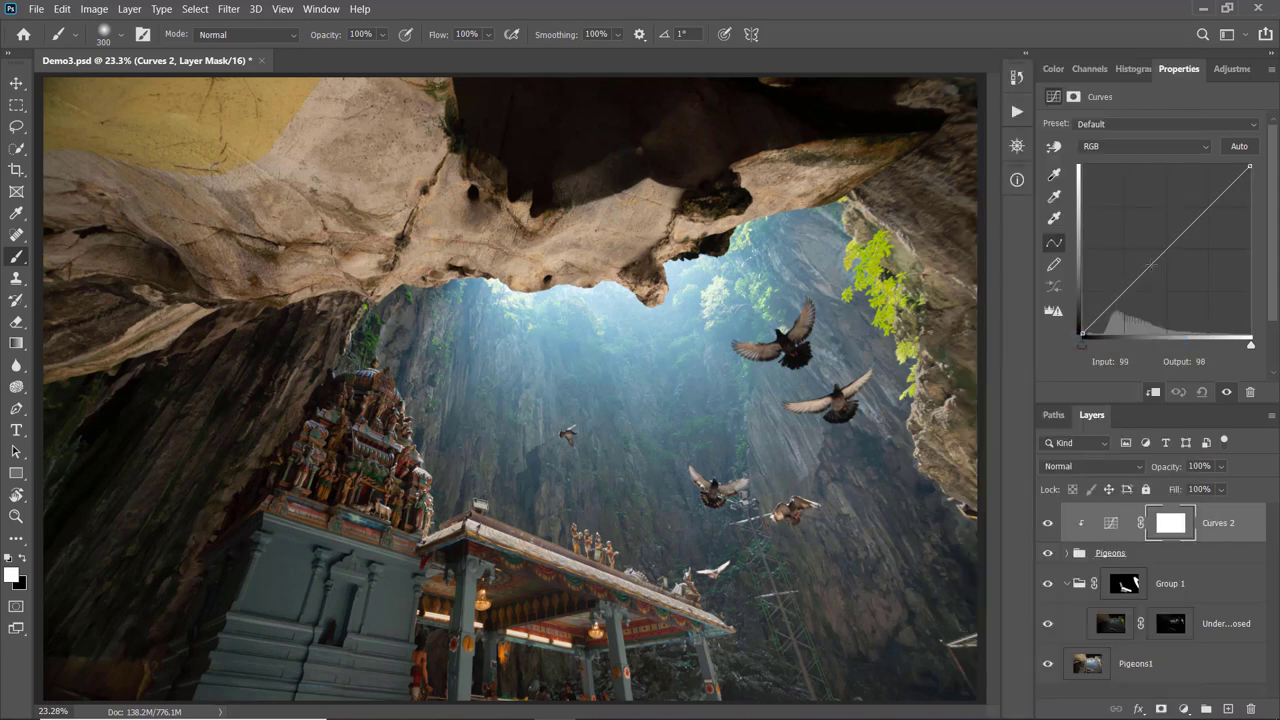
pyautogui.moveTo(1154, 262); pyautogui.dragTo(1153, 256)
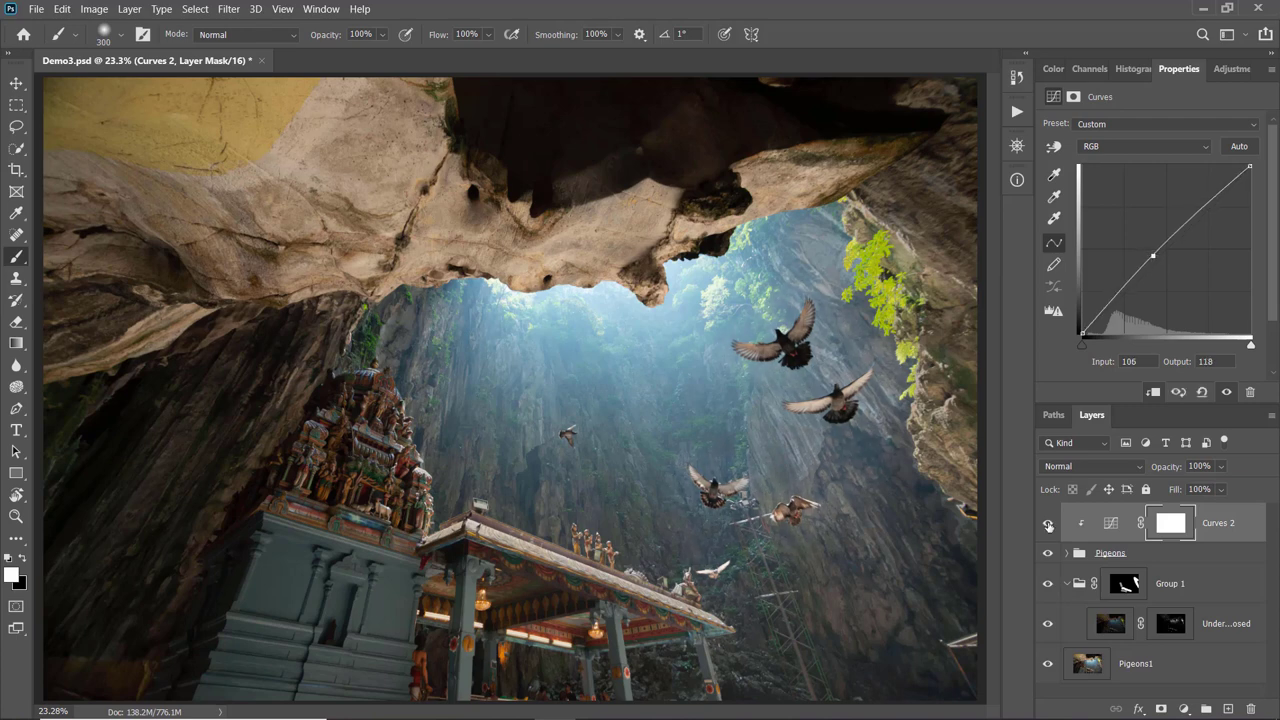
pyautogui.click(1048, 525)
pyautogui.click(1048, 525)
# Add an unclipped Curves layer on top with RGB points at input 62, output 56 and input 169, output 171
pyautogui.click(1184, 709)
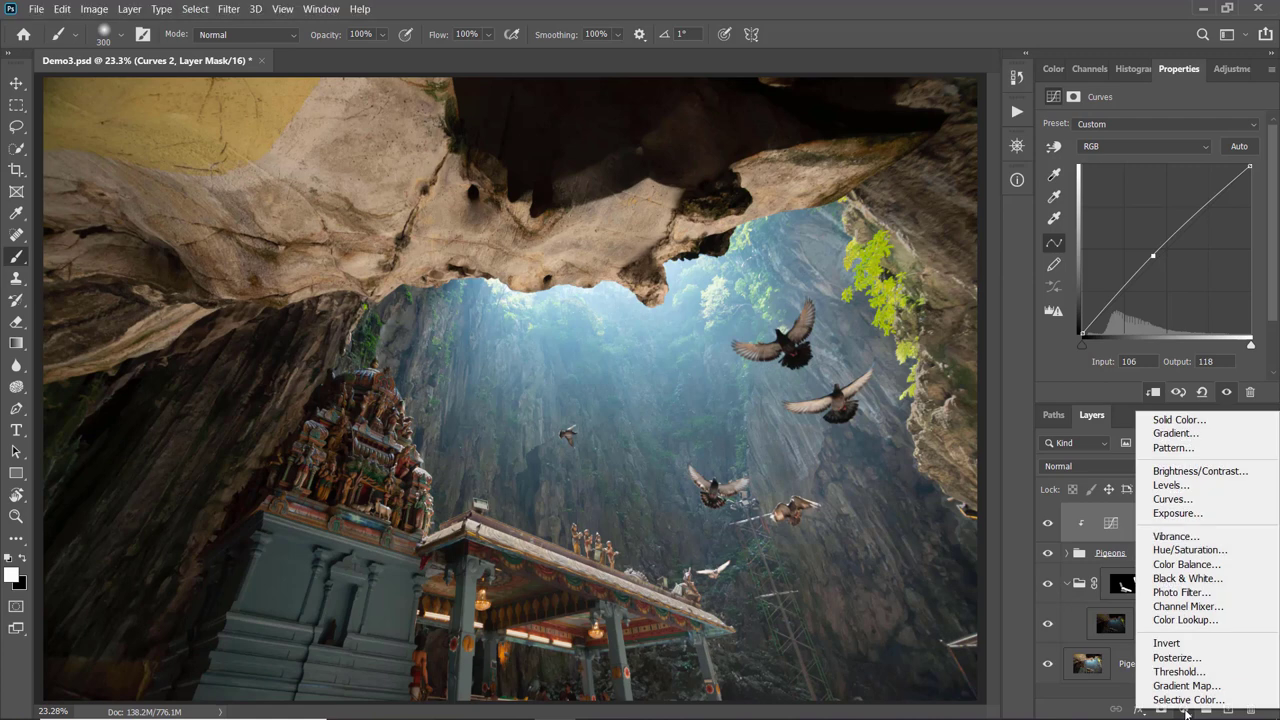
pyautogui.click(1179, 500)
pyautogui.moveTo(1118, 296); pyautogui.dragTo(1122, 297)
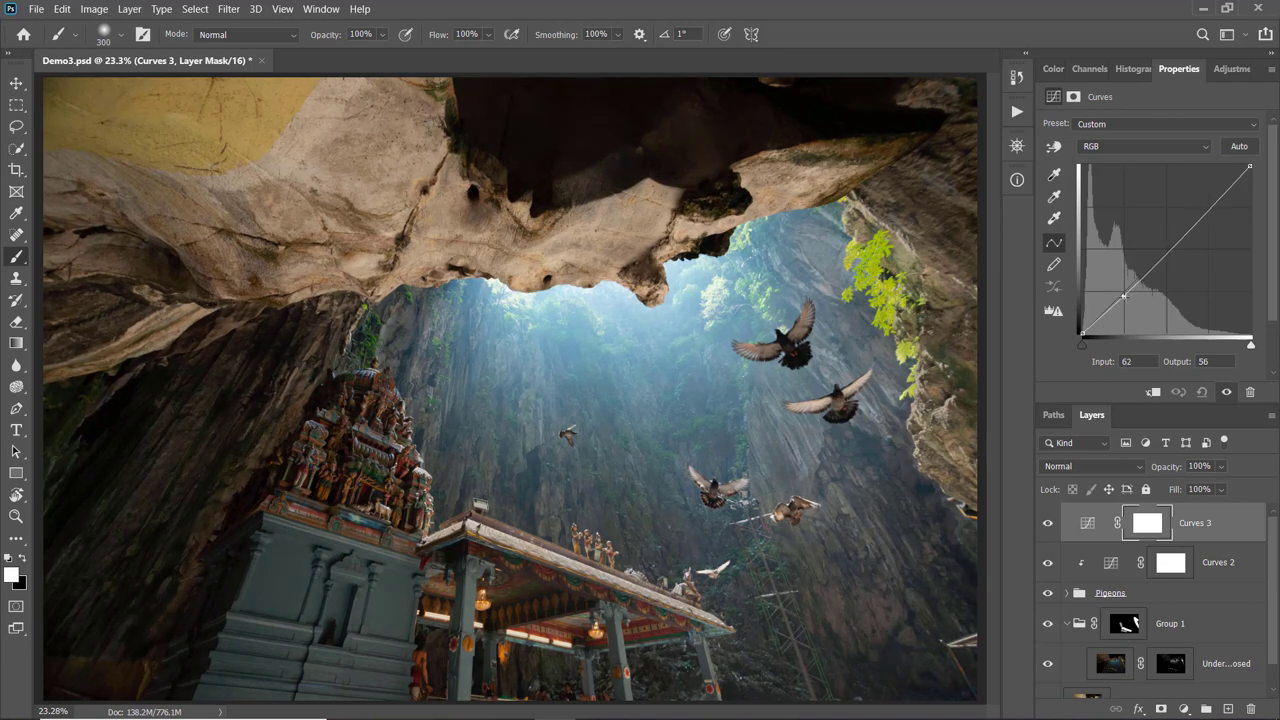
pyautogui.click(1194, 221)
# Adjust the Blue channel of the top Curves layer with points at input 179, output 185 and input 81, output 81
pyautogui.click(1128, 146)
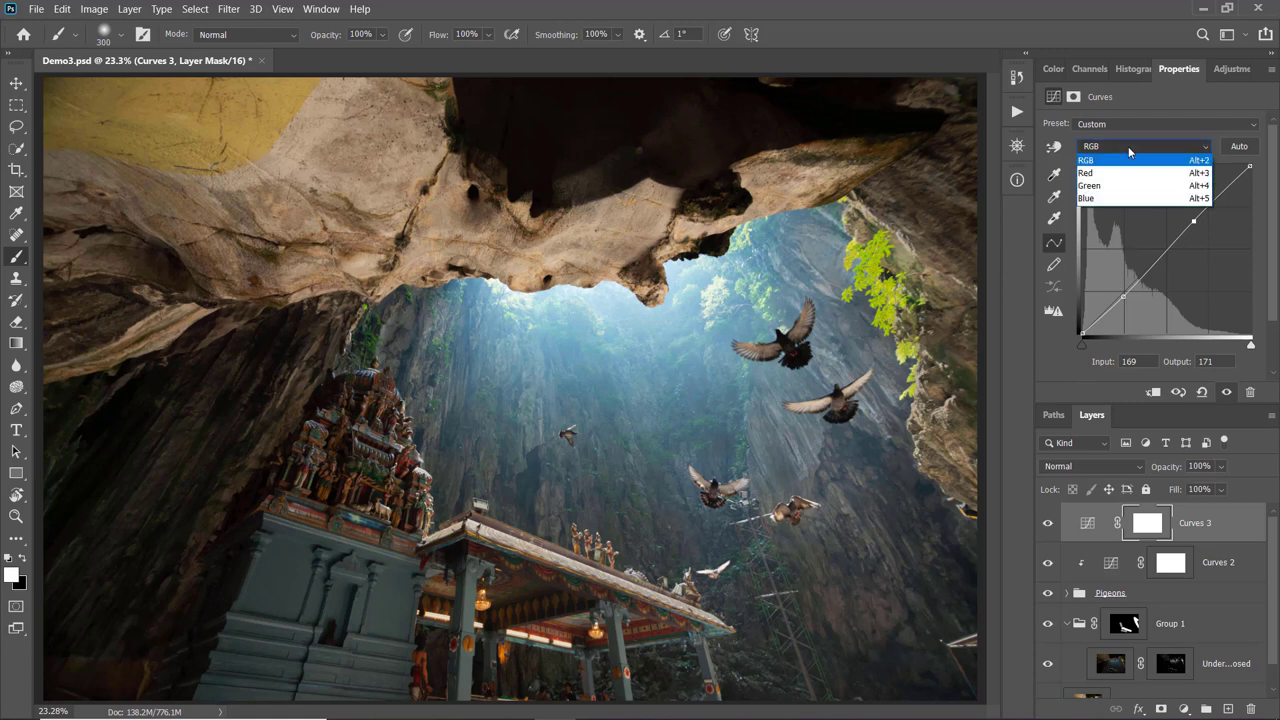
pyautogui.click(1119, 198)
pyautogui.click(1203, 213)
pyautogui.moveTo(1202, 214); pyautogui.dragTo(1200, 211)
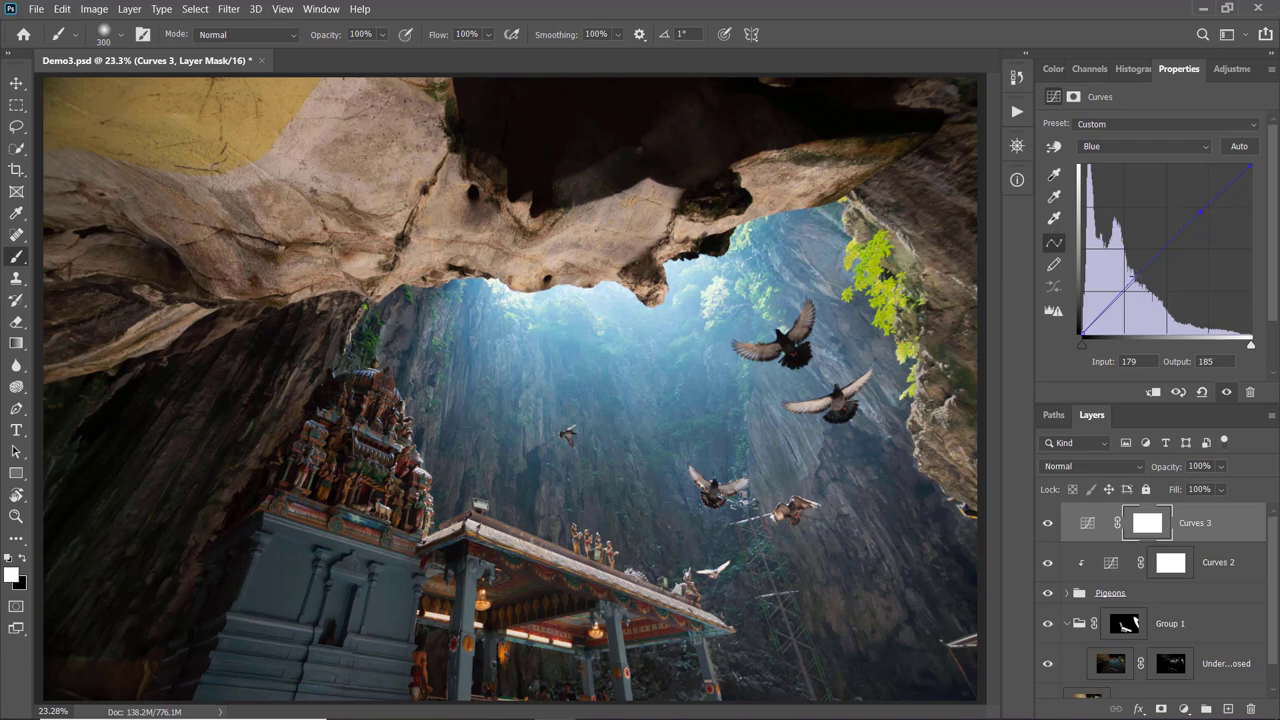
pyautogui.click(1133, 277)
pyautogui.moveTo(1133, 277); pyautogui.dragTo(1134, 280)
# Move the Green channel's black point to input 4, output 0 and compare the image with and without the top Curves layer
pyautogui.click(1165, 147)
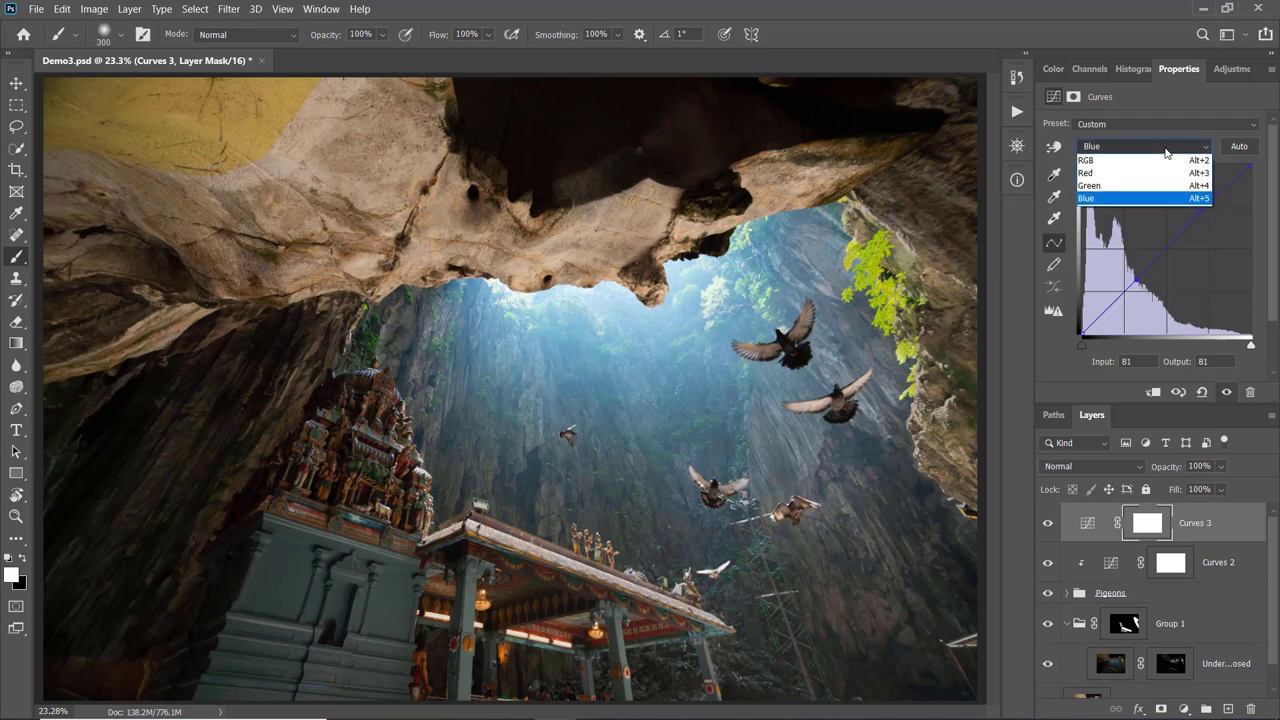
pyautogui.click(1153, 186)
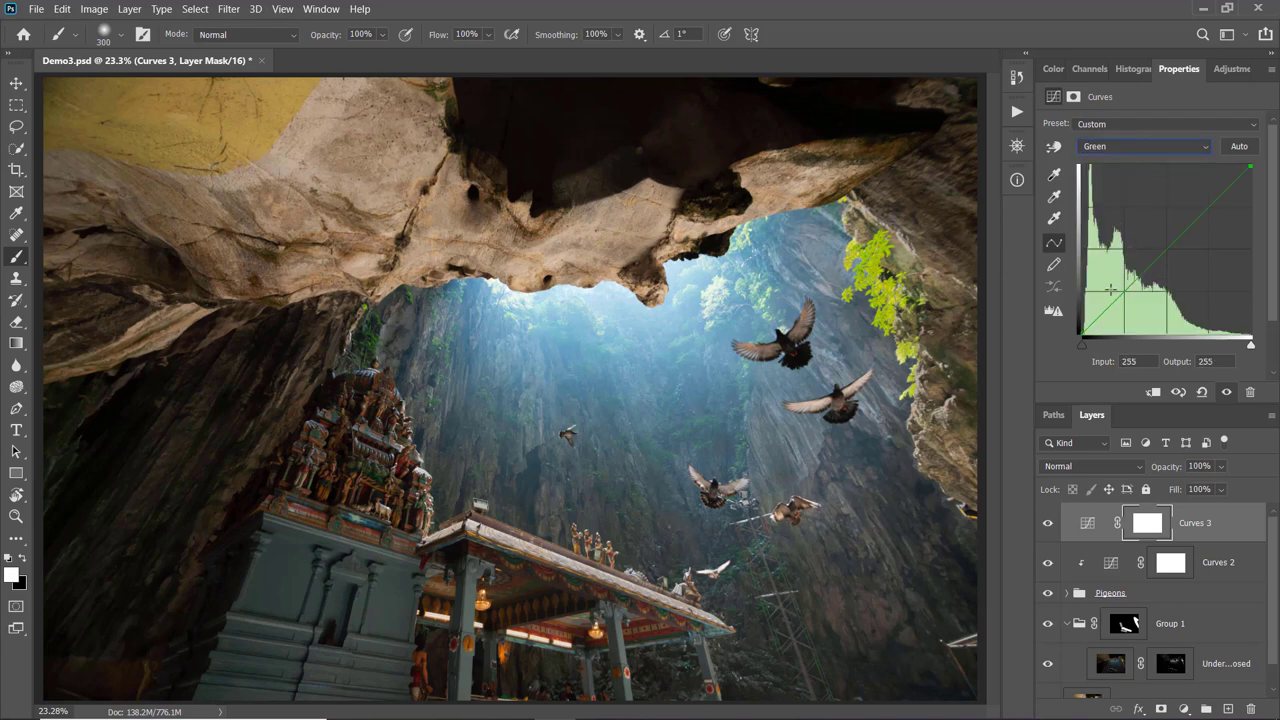
pyautogui.click(1083, 331)
pyautogui.press('Right')
pyautogui.press('Right')
pyautogui.press('Right')
pyautogui.press('Right')
pyautogui.press('Right')
pyautogui.click(1044, 523)
pyautogui.click(1045, 523)
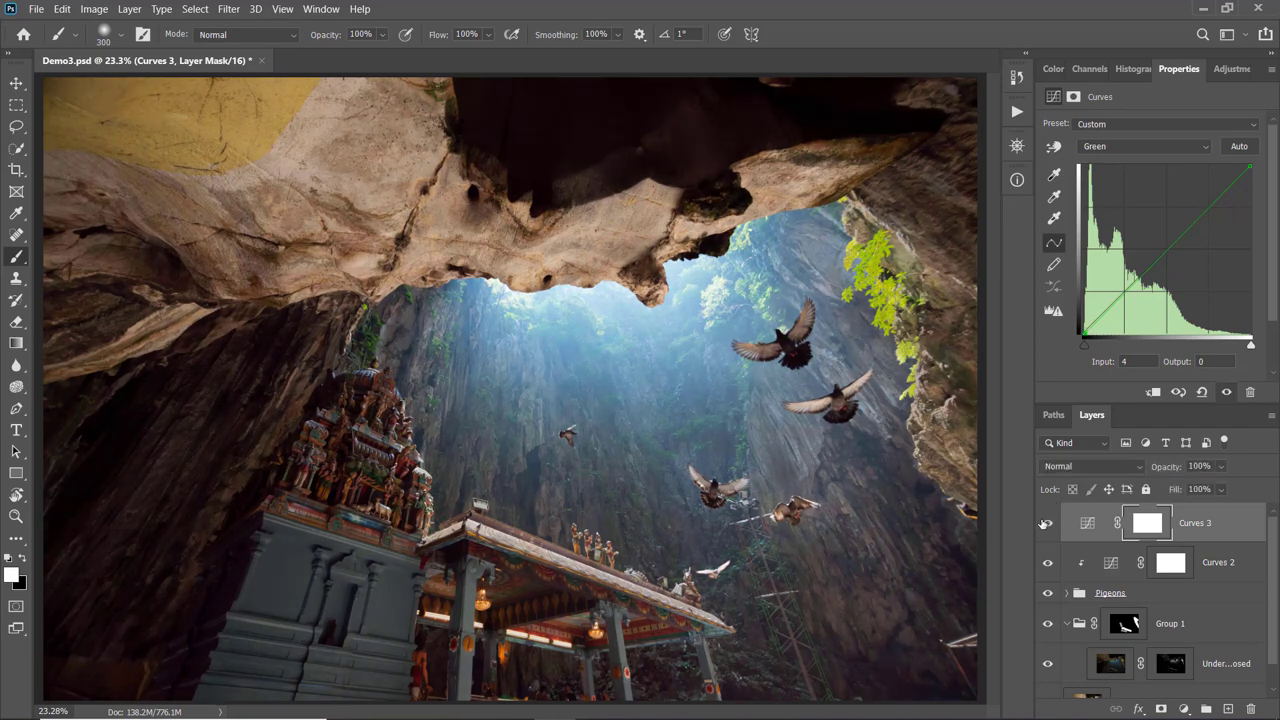
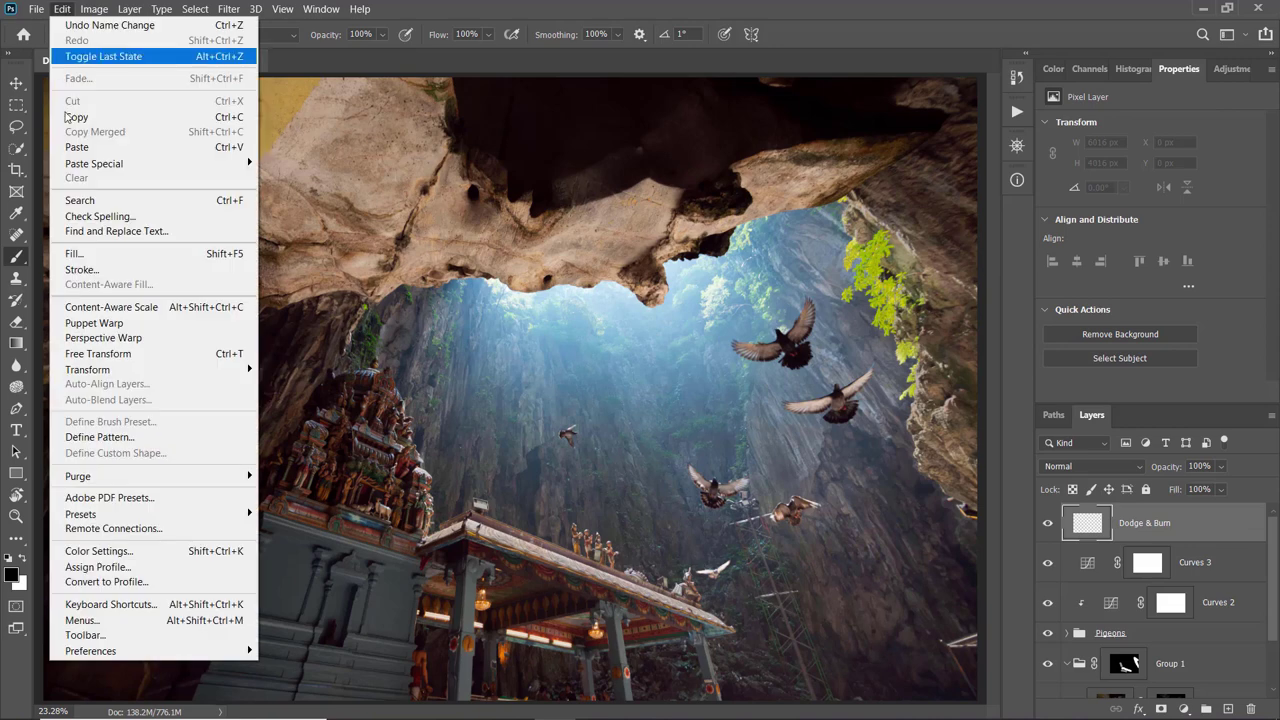
# Fill the Dodge & Burn layer with 50% Gray at 100% opacity in Normal mode and set the layer's blend mode to Soft Light
pyautogui.click(84, 256)
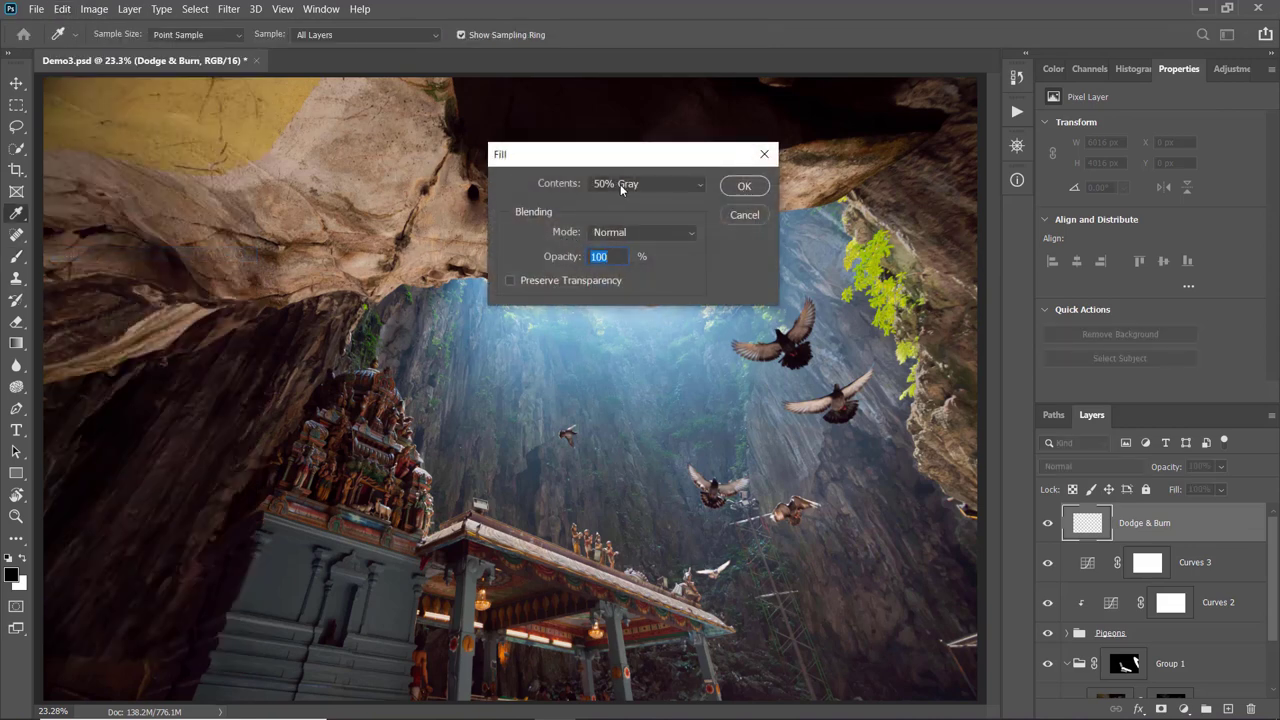
pyautogui.click(620, 184)
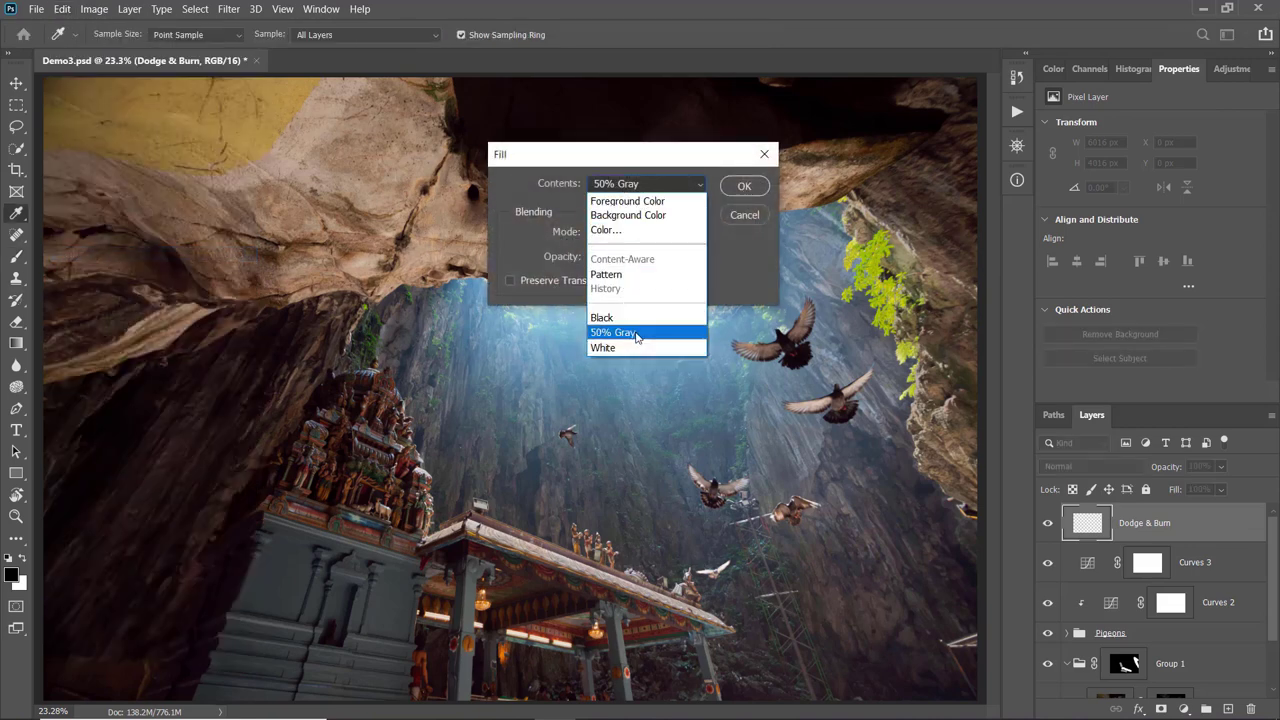
pyautogui.click(637, 333)
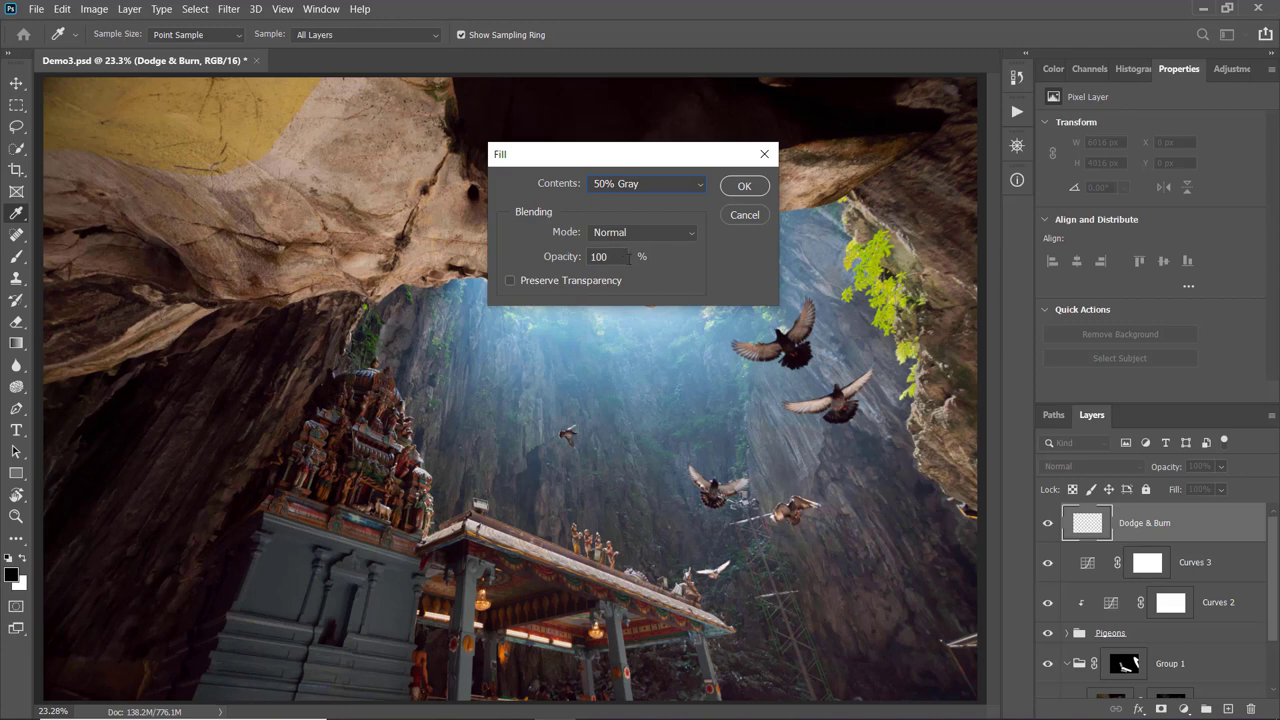
pyautogui.click(742, 187)
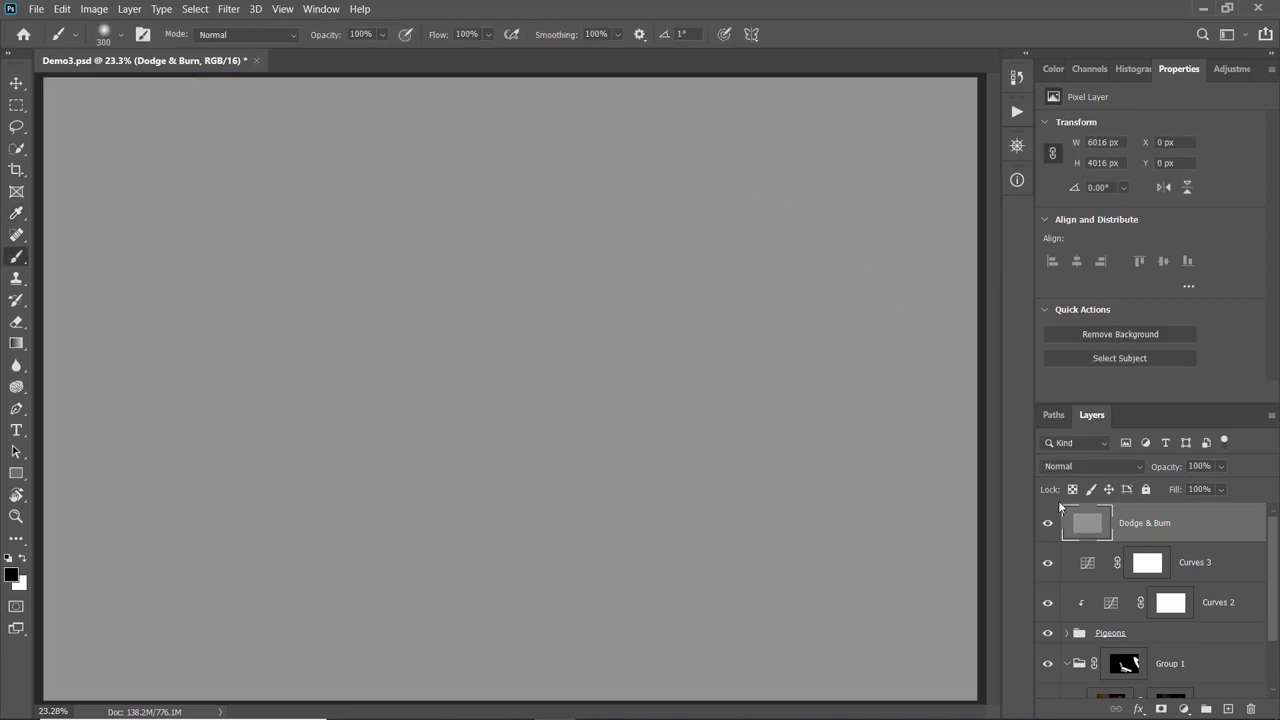
pyautogui.click(1066, 467)
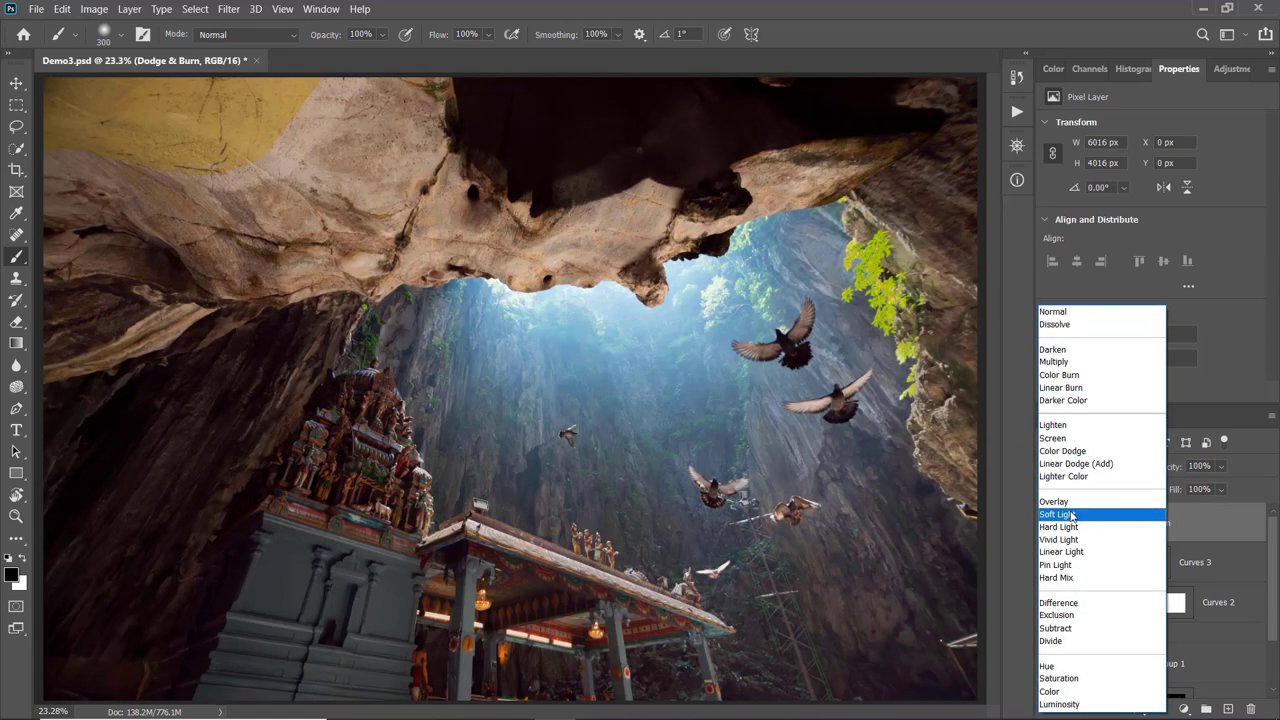
pyautogui.click(1071, 514)
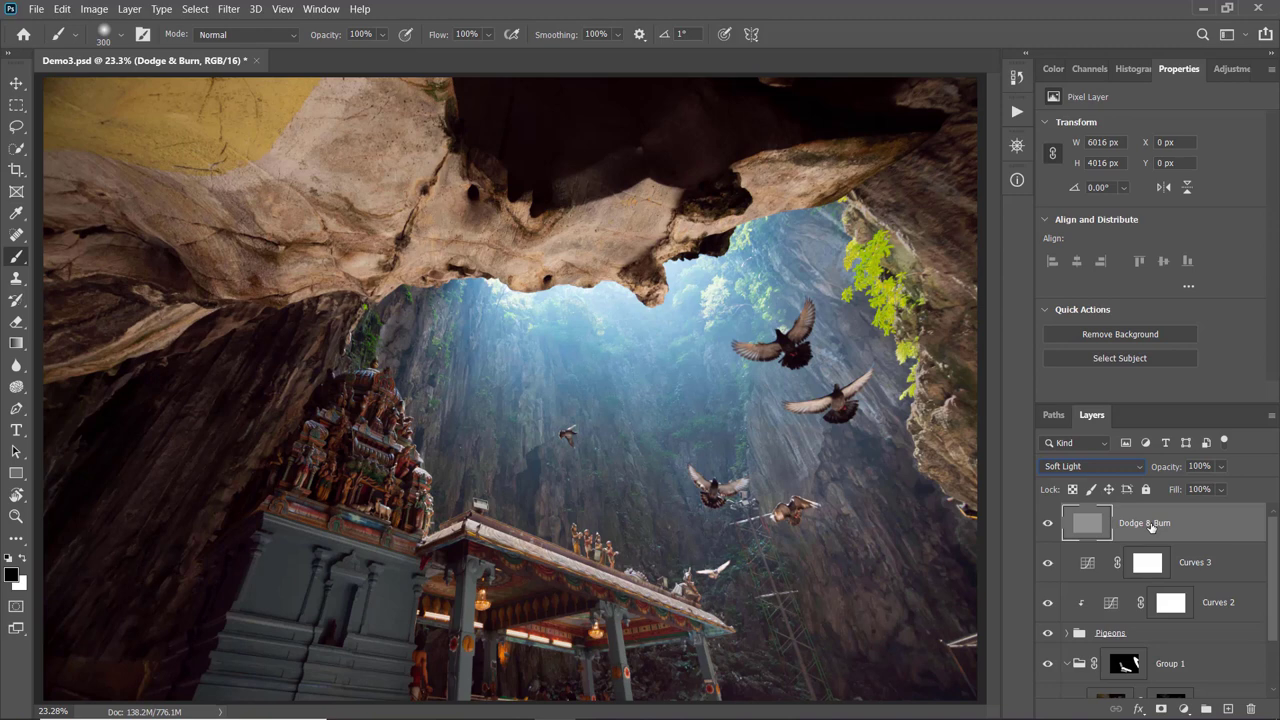
# Dodge the temple tower area on the Dodge & Burn layer with a white brush at size 900 and 3% opacity
pyautogui.click(22, 558)
pyautogui.moveTo(328, 38); pyautogui.dragTo(230, 60)
pyautogui.moveTo(458, 421)
pyautogui.mouseDown()
pyautogui.moveTo(651, 457)
pyautogui.moveTo(820, 370)
pyautogui.moveTo(466, 390)
pyautogui.moveTo(362, 354)
pyautogui.mouseUp()
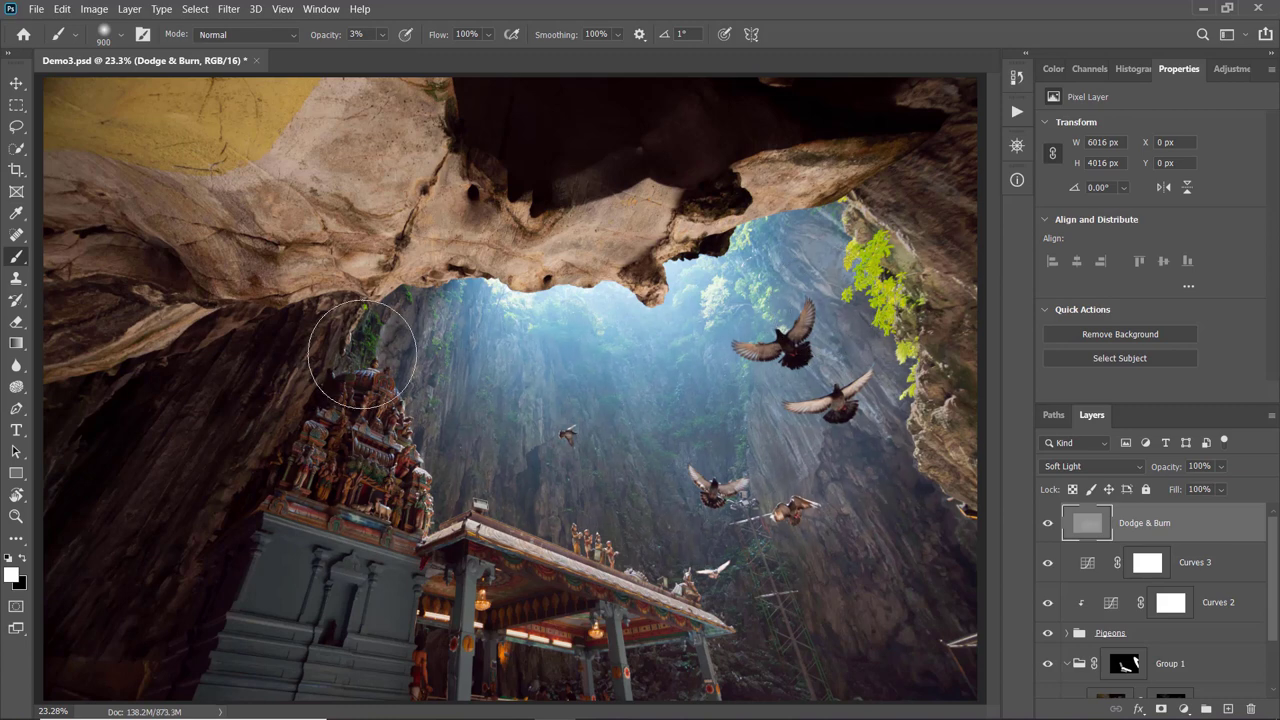
# Burn the right cave wall around the foliage on the Dodge & Burn layer with black at 3% opacity, enlarging the brush to 1200
pyautogui.click(24, 559)
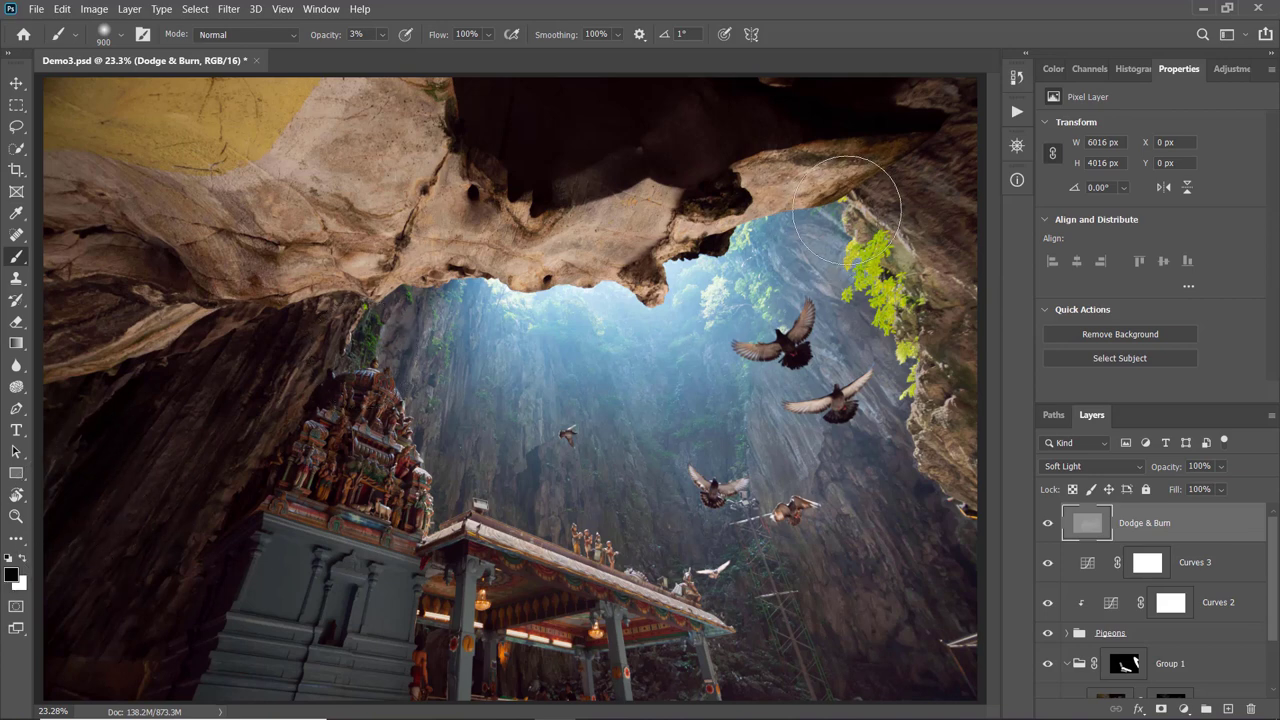
pyautogui.moveTo(925, 272)
pyautogui.mouseDown()
pyautogui.moveTo(964, 407)
pyautogui.moveTo(925, 306)
pyautogui.moveTo(940, 207)
pyautogui.moveTo(943, 353)
pyautogui.mouseUp()
pyautogui.press(']')
pyautogui.press(']')
pyautogui.press(']')
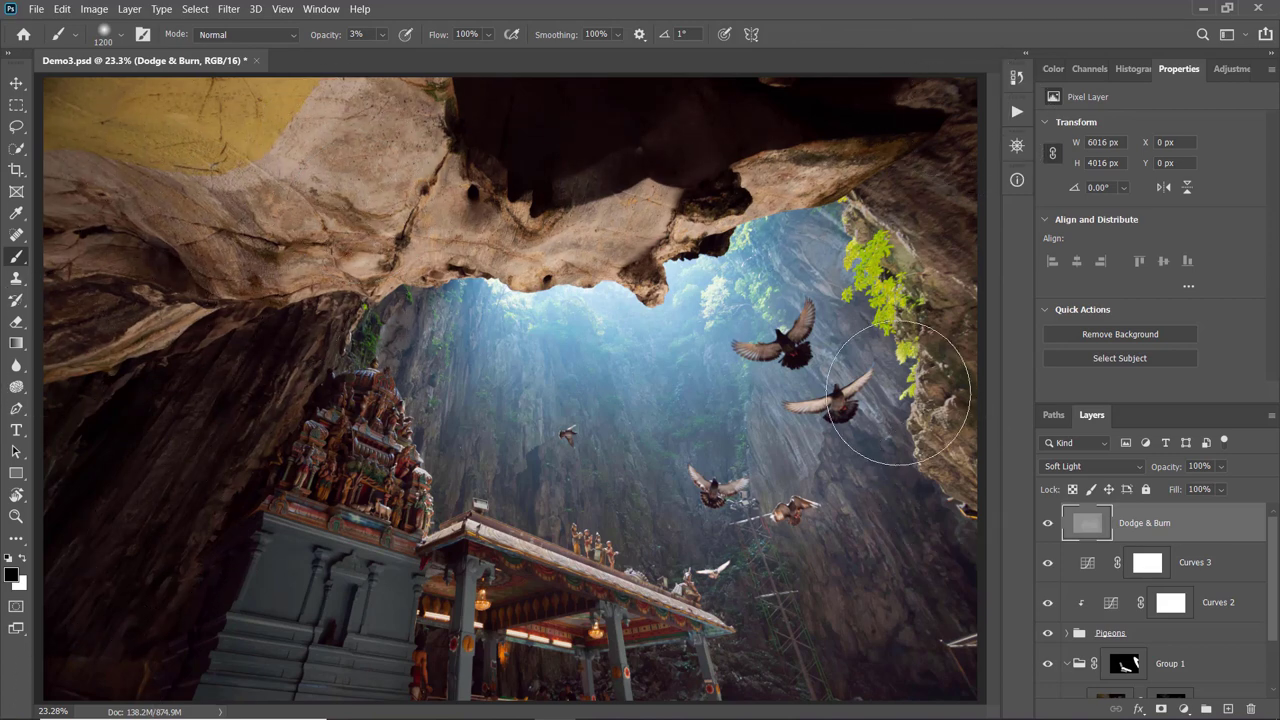
pyautogui.click(866, 198)
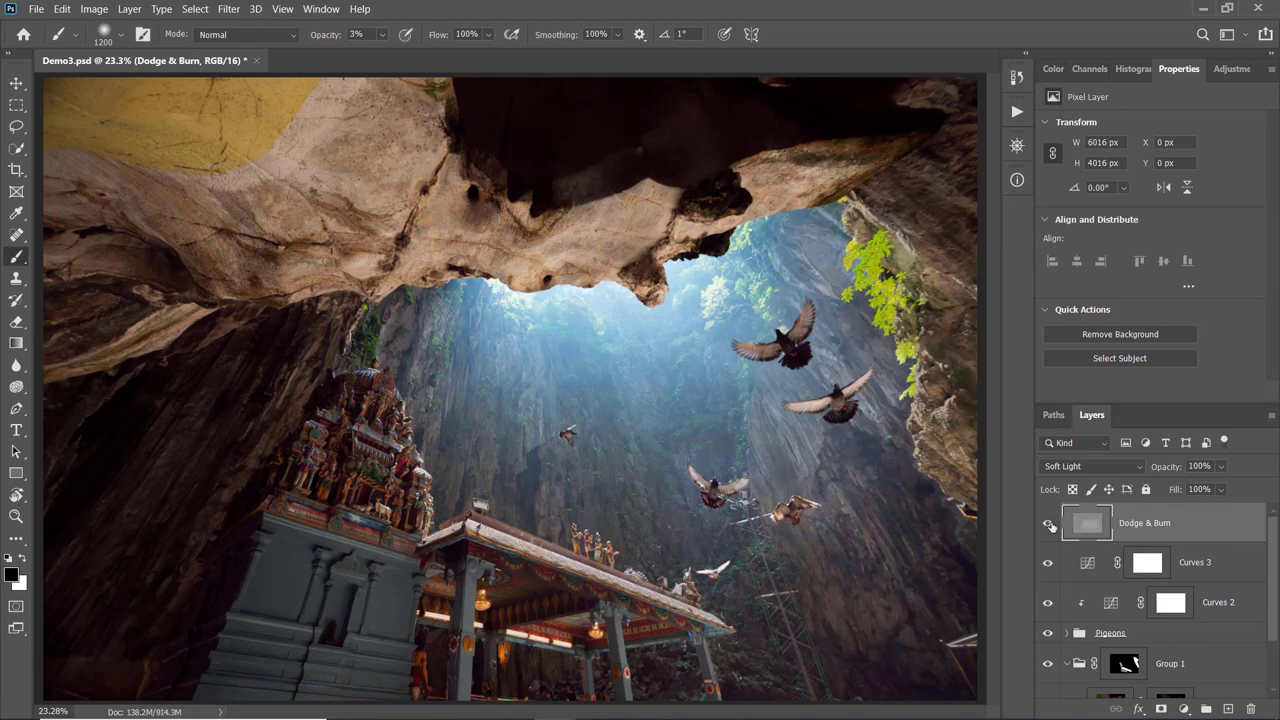
# Compare the image with and without the Dodge & Burn layer, and select everything outside a freehand loop around the cave opening, tower and pigeons
pyautogui.click(1048, 523)
pyautogui.click(1048, 523)
pyautogui.click(17, 127)
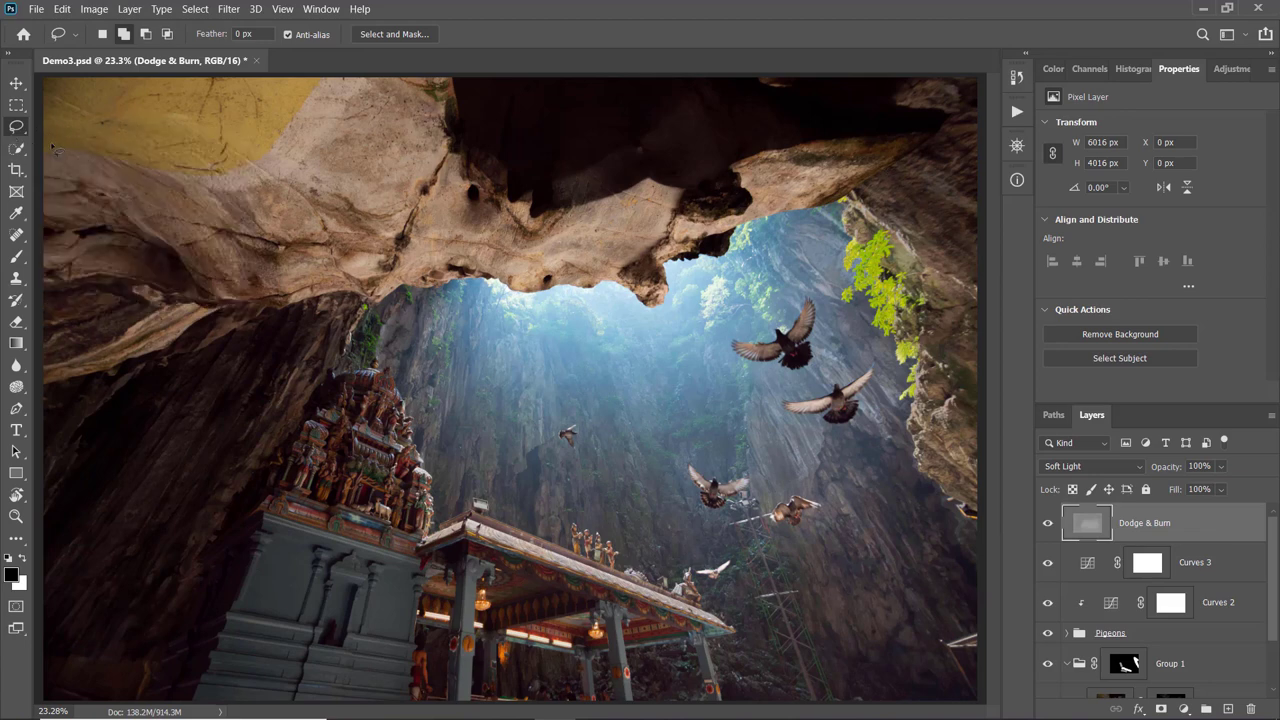
pyautogui.moveTo(868, 186)
pyautogui.mouseDown()
pyautogui.moveTo(666, 180)
pyautogui.moveTo(385, 275)
pyautogui.moveTo(262, 480)
pyautogui.moveTo(360, 590)
pyautogui.moveTo(528, 632)
pyautogui.moveTo(832, 527)
pyautogui.moveTo(935, 305)
pyautogui.moveTo(858, 181)
pyautogui.moveTo(813, 184)
pyautogui.mouseUp()
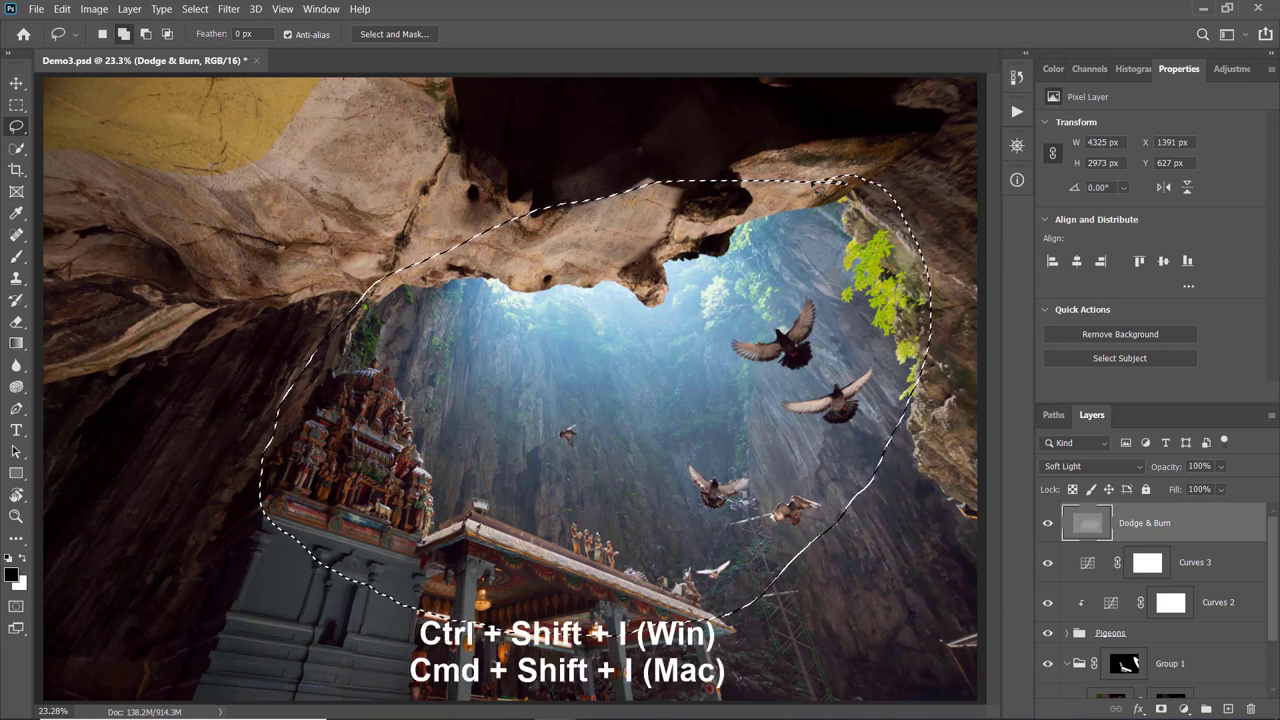
pyautogui.hotkey('ctrl', 'shift', 'i')
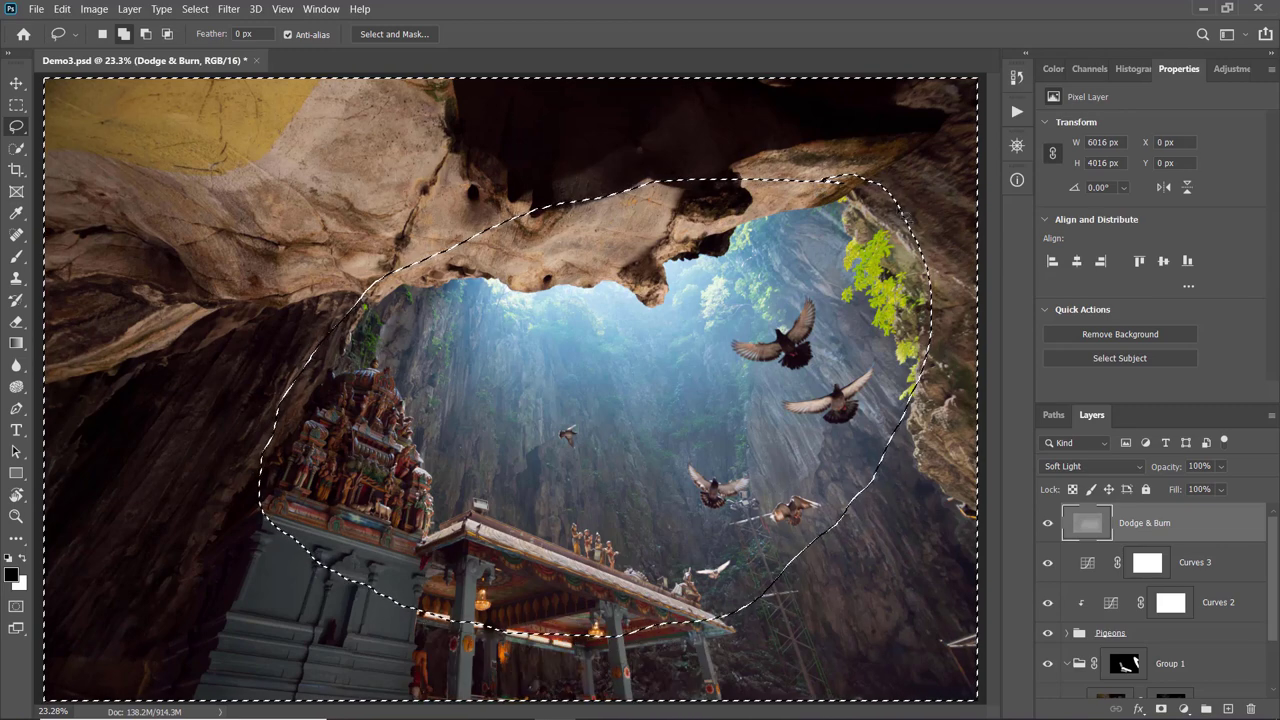
# Add a Curves adjustment layer masked to the outer selection and darken it with an RGB curve point at input 62, output 52
pyautogui.click(1184, 709)
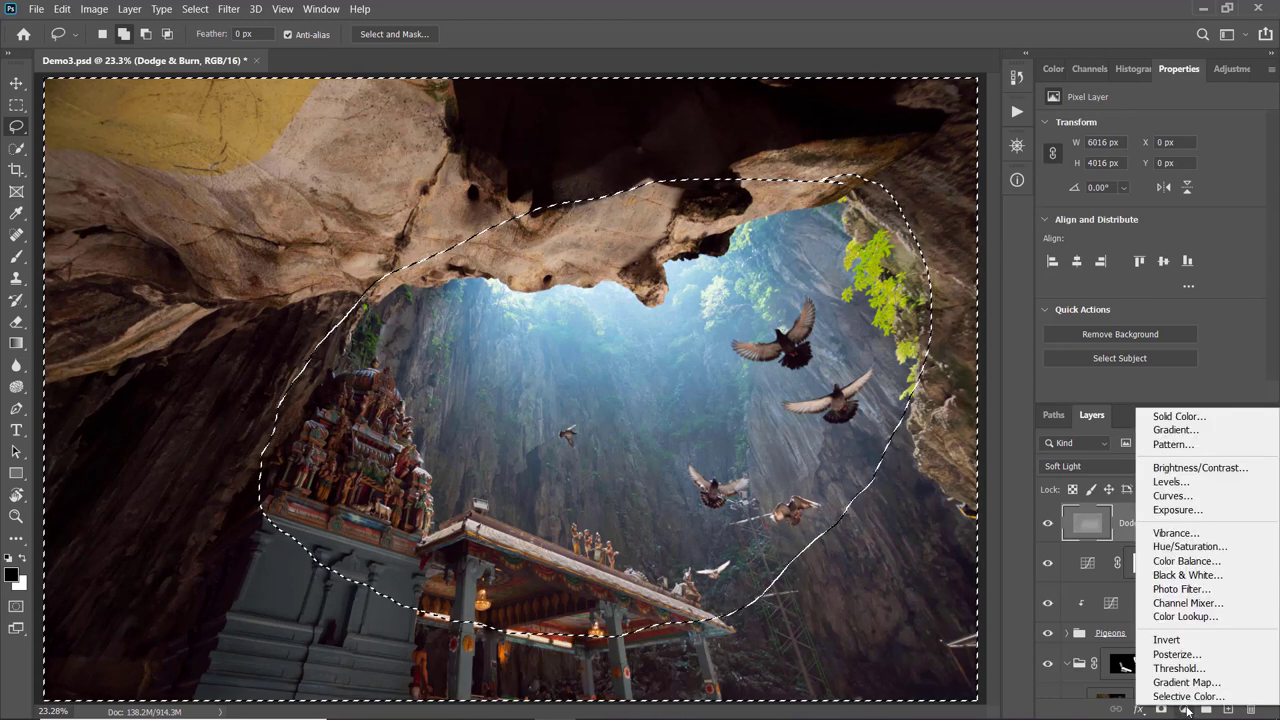
pyautogui.click(1217, 500)
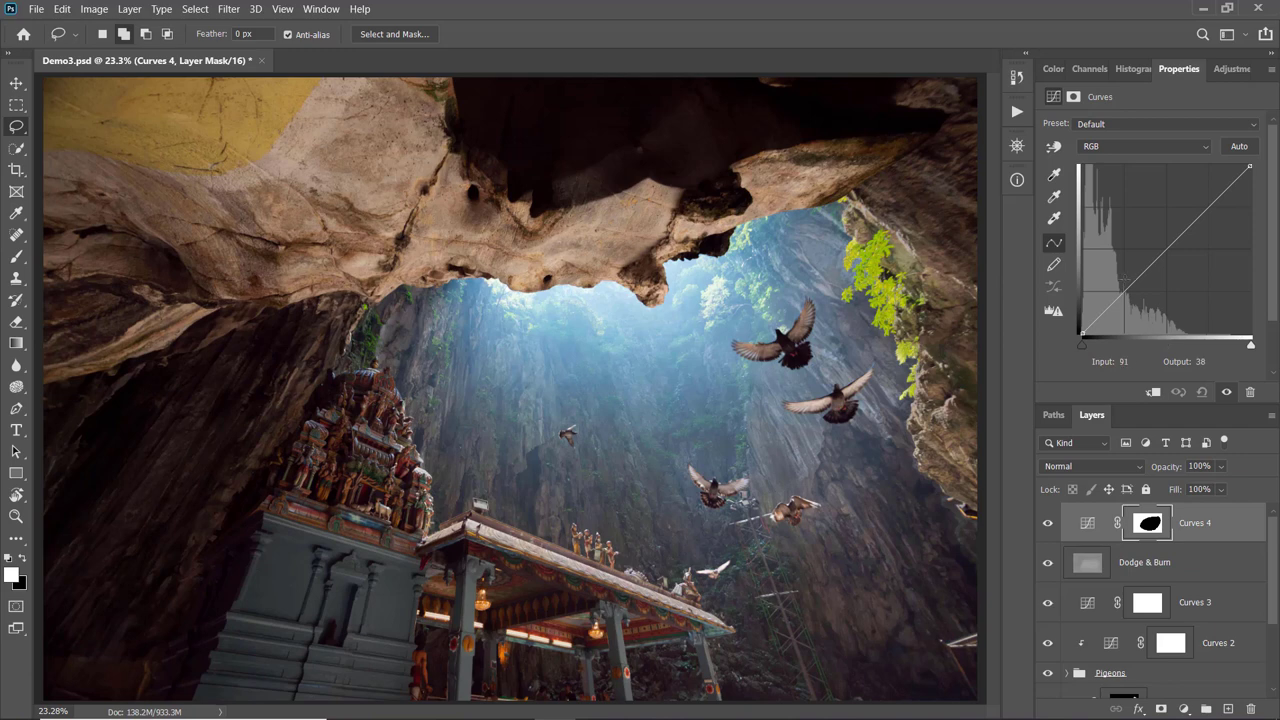
pyautogui.moveTo(1122, 291); pyautogui.dragTo(1124, 298)
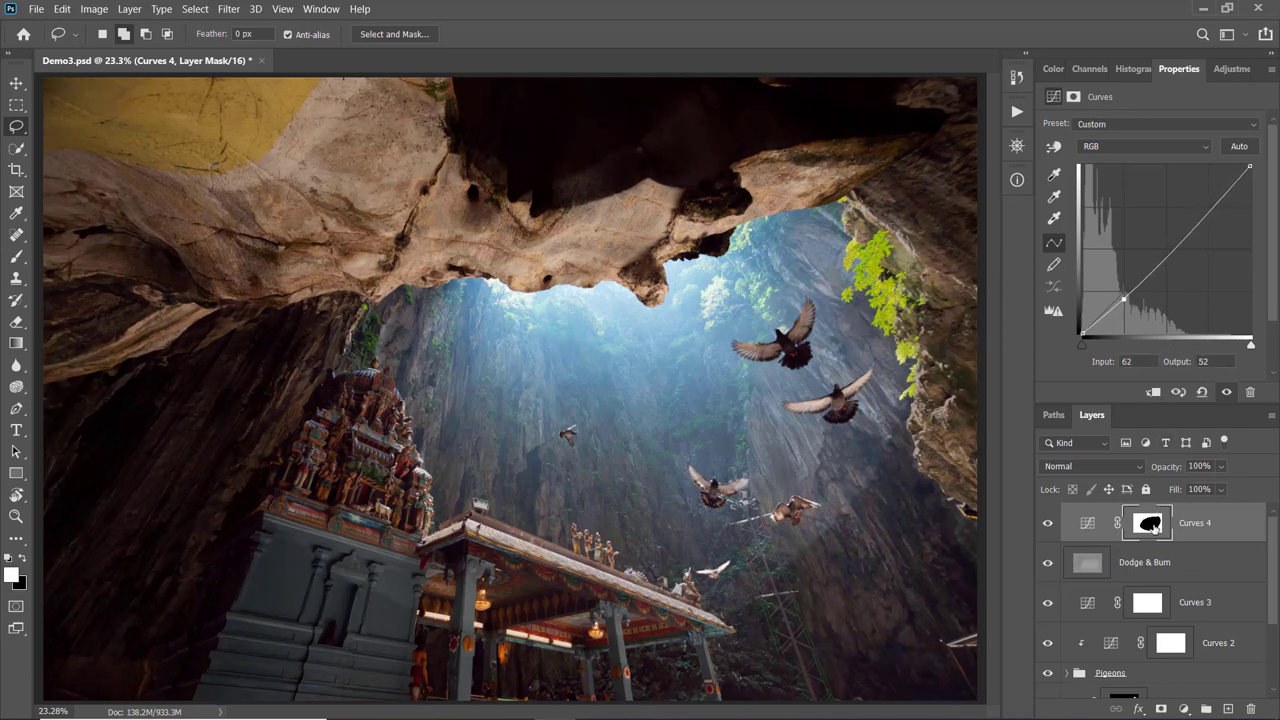
# Feather the new Curves layer's mask to 247.3 px and compare the finished composite with the base Pigeons1 layer alone
pyautogui.click(1152, 525)
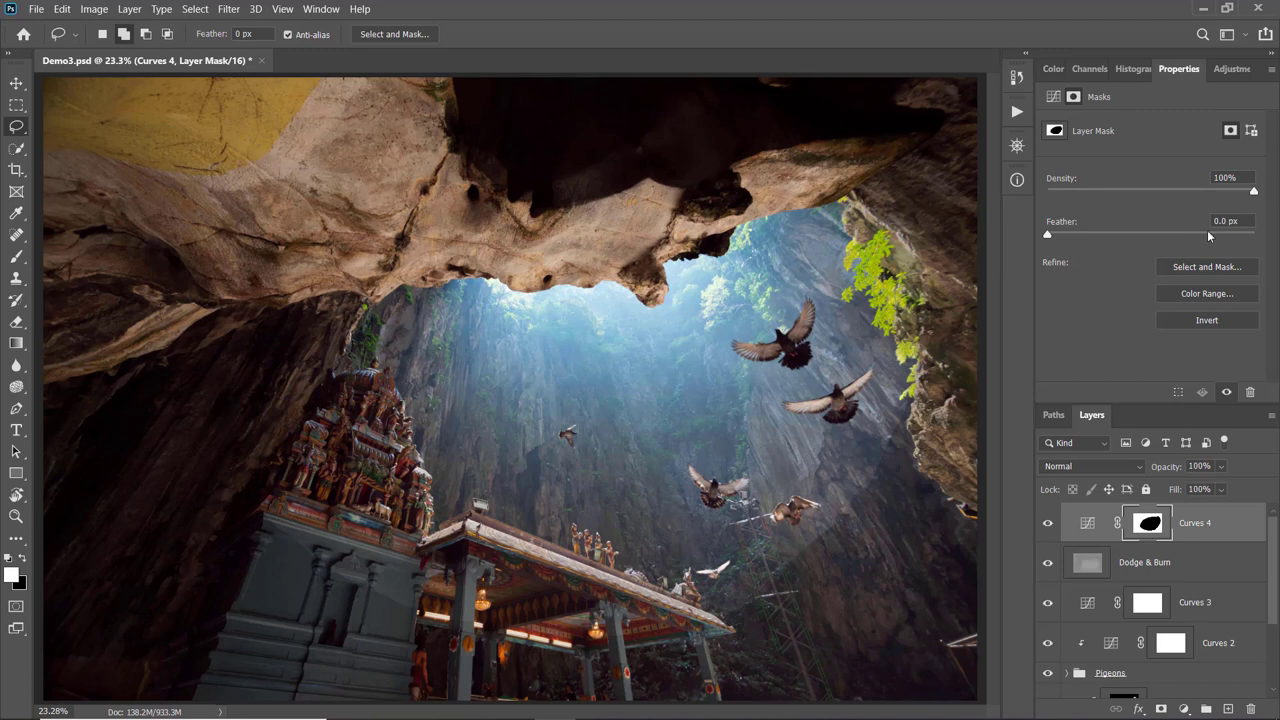
pyautogui.moveTo(1207, 230); pyautogui.dragTo(1215, 233)
pyautogui.scroll(-2, 1095, 578)
pyautogui.keyDown('alt'); pyautogui.click(1048, 679); pyautogui.keyUp('alt')
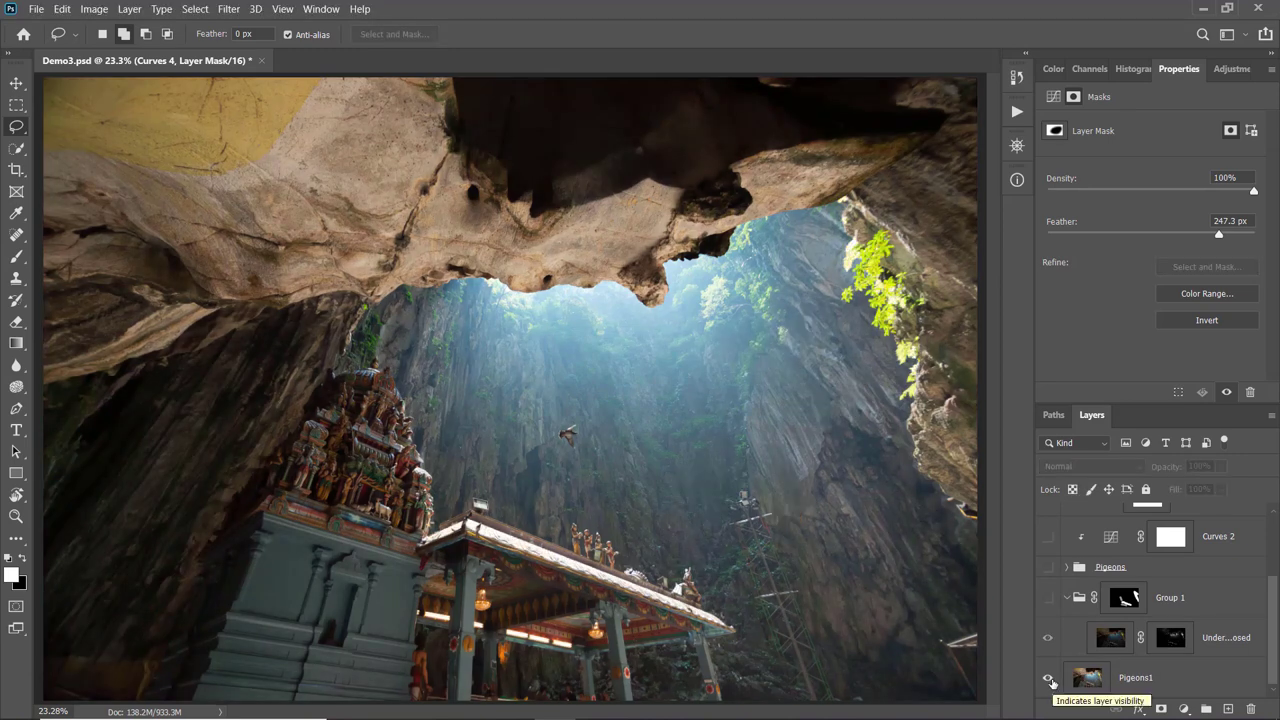
pyautogui.keyDown('alt'); pyautogui.click(1048, 679); pyautogui.keyUp('alt')
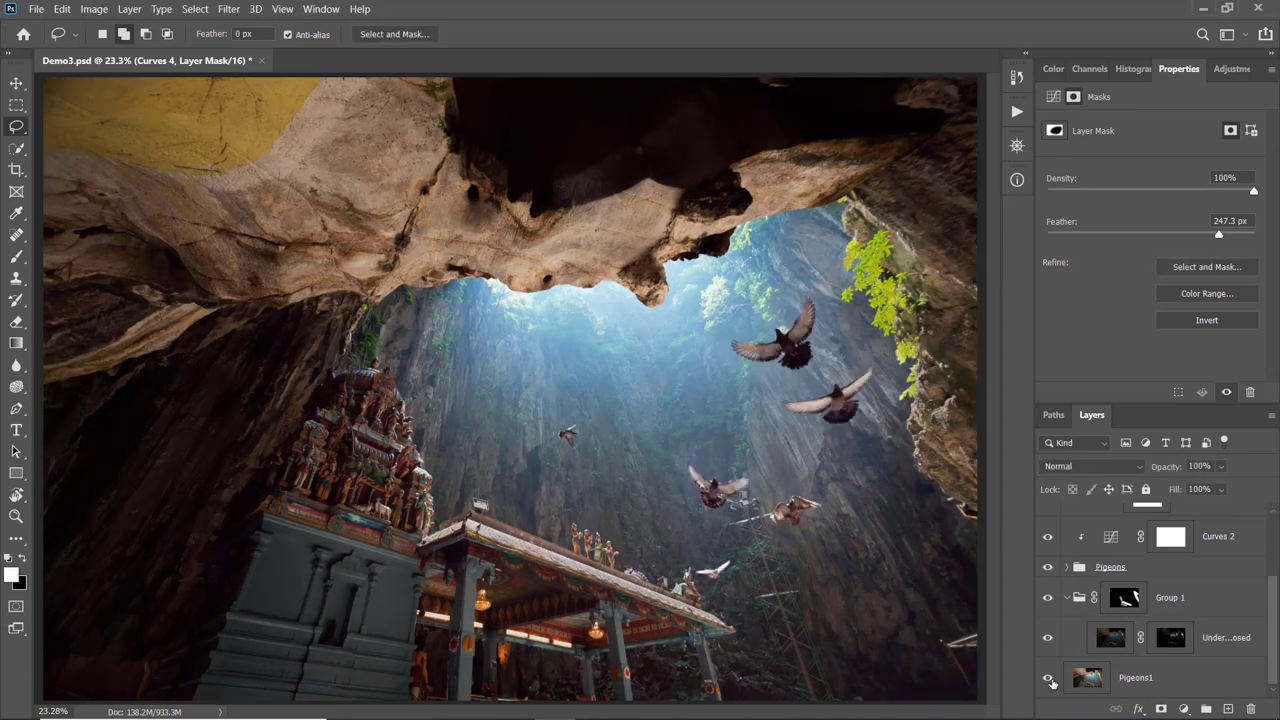